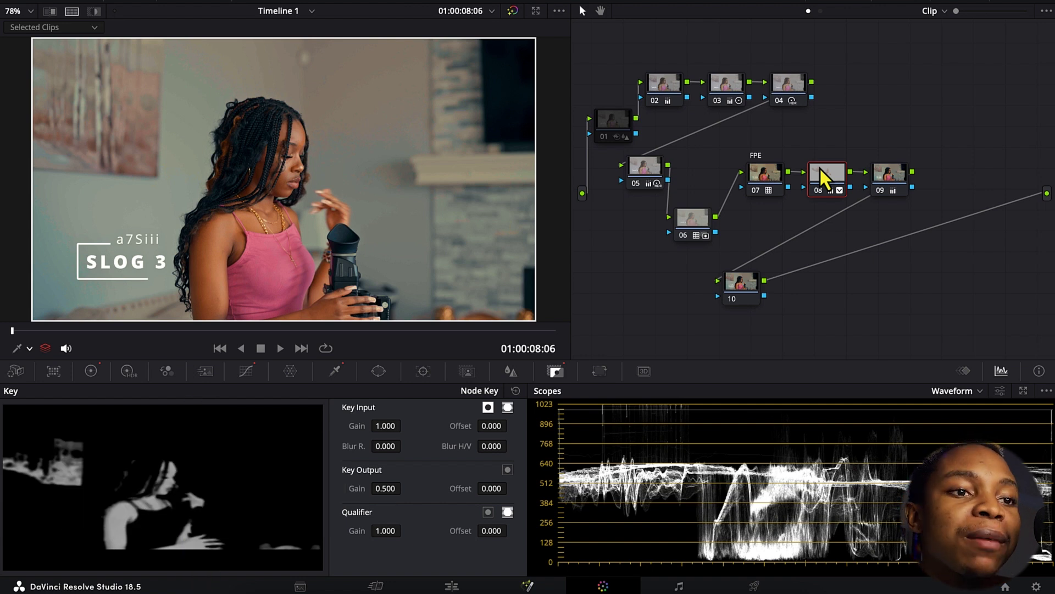
- Add and undo a serial node, bypass the whole grade, then re-enable nodes from node 07 onward
key(alt+s)
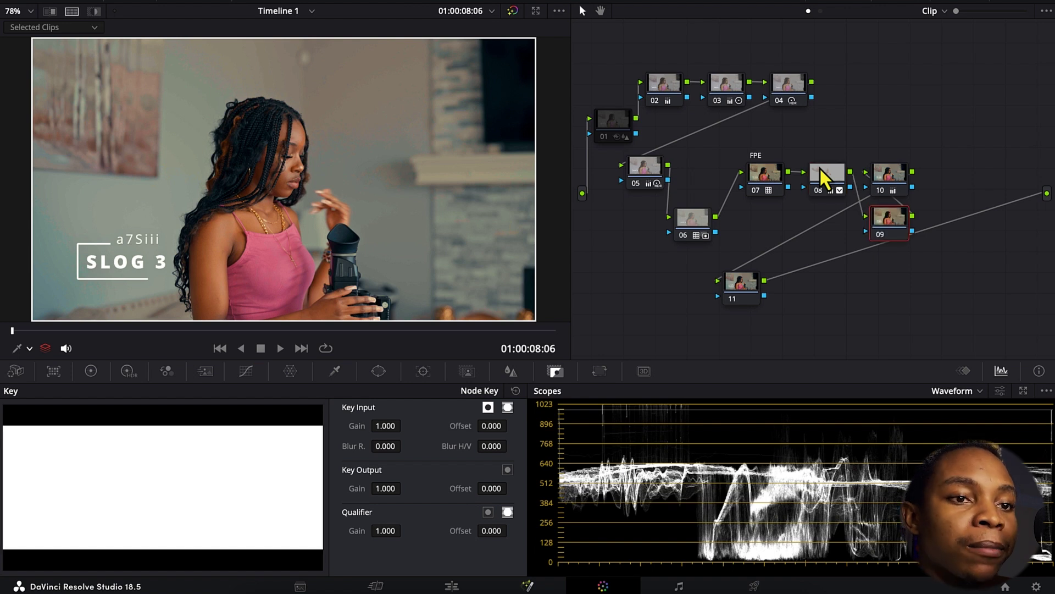
key(ctrl+z)
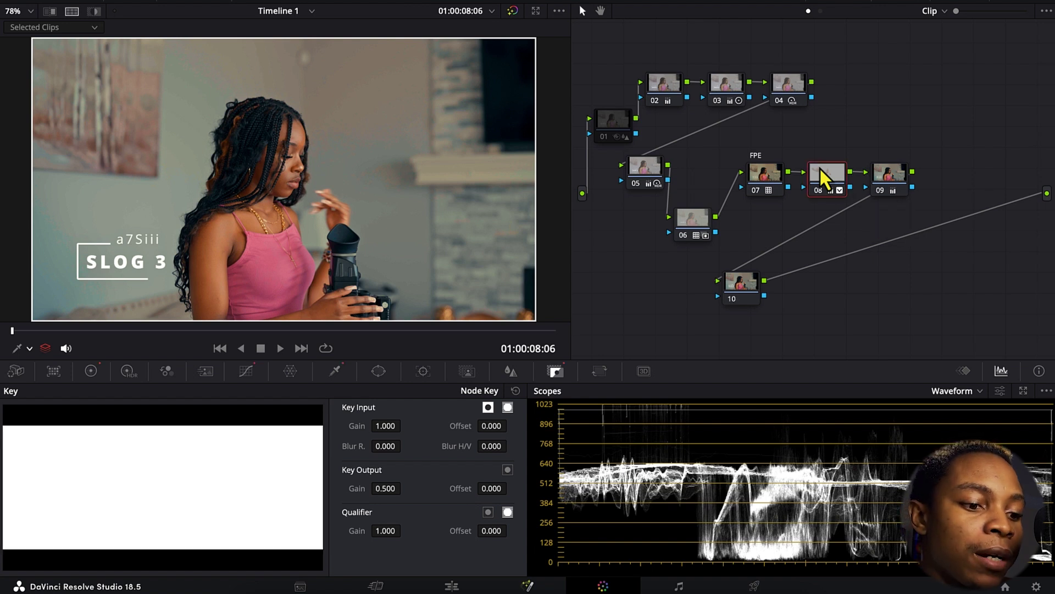
key(shift+d)
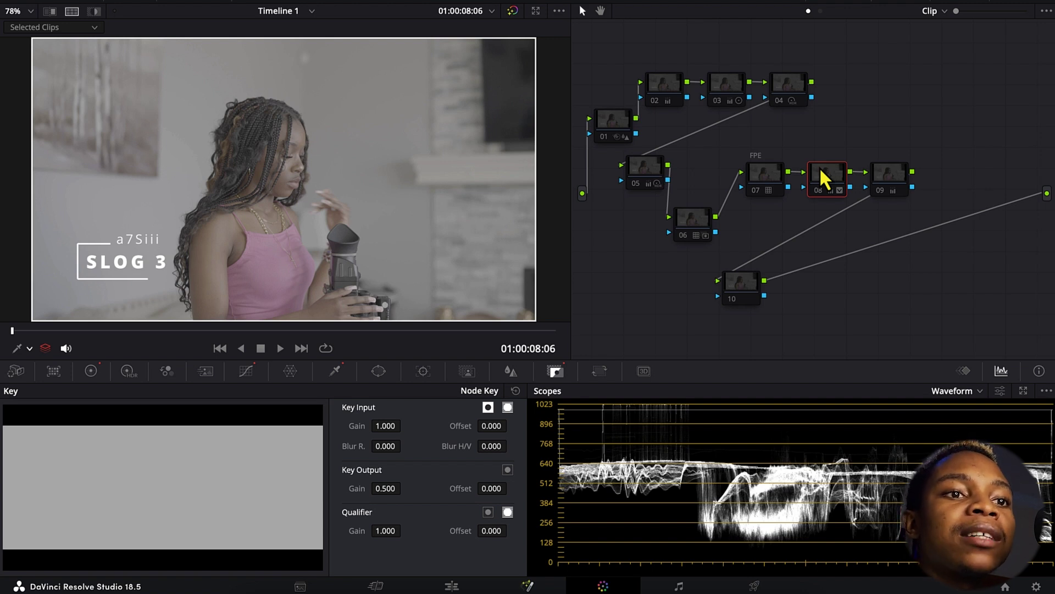
click(758, 175)
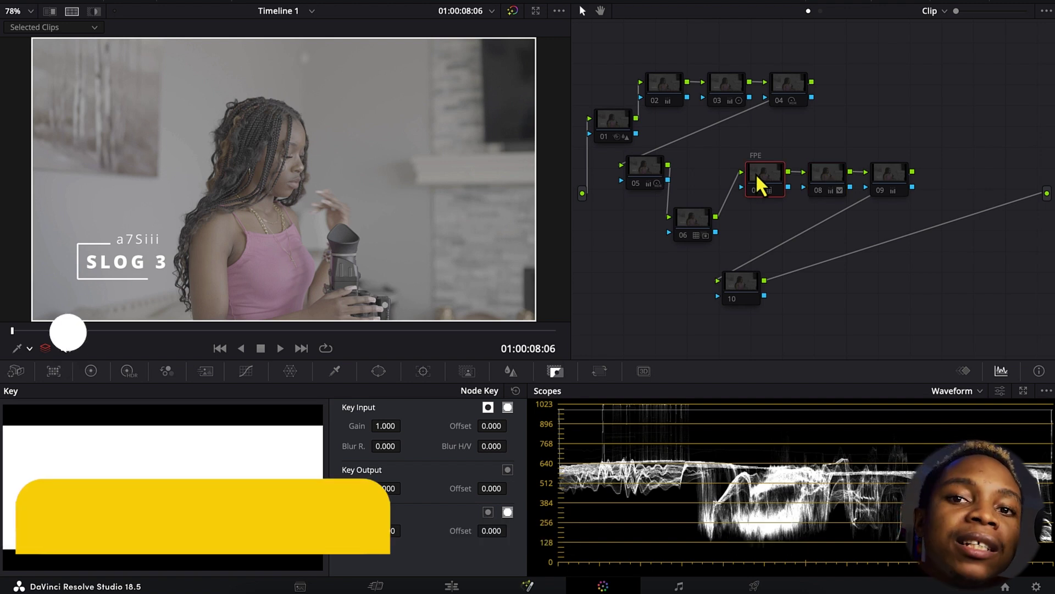
key(ctrl+d)
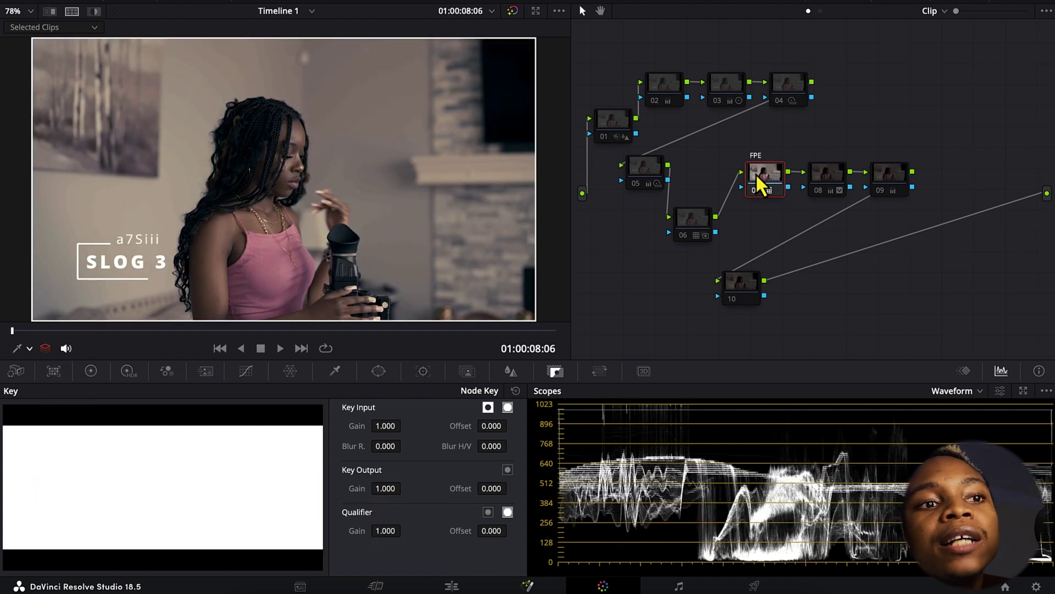
- Check node 07's Favorite LUTs, then re-enable node 02
right_click(756, 173)
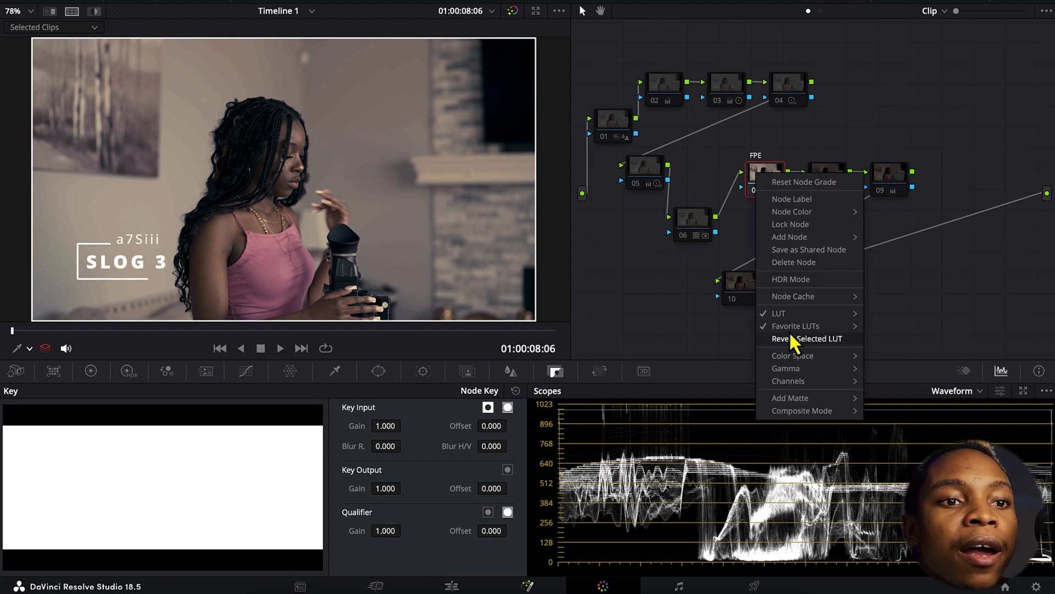
mouse_move(790, 326)
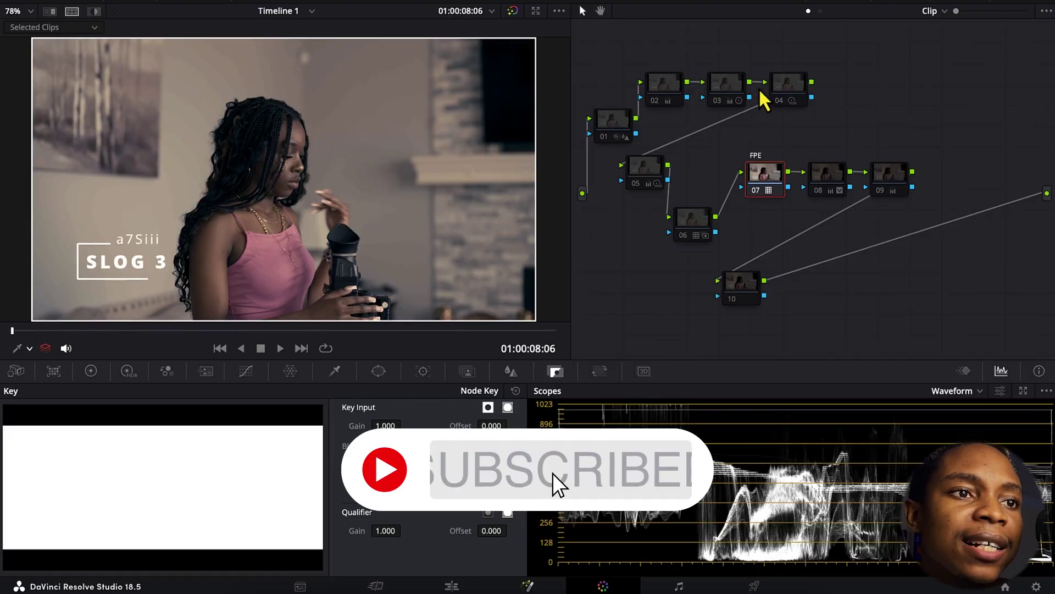
click(663, 87)
key(ctrl+d)
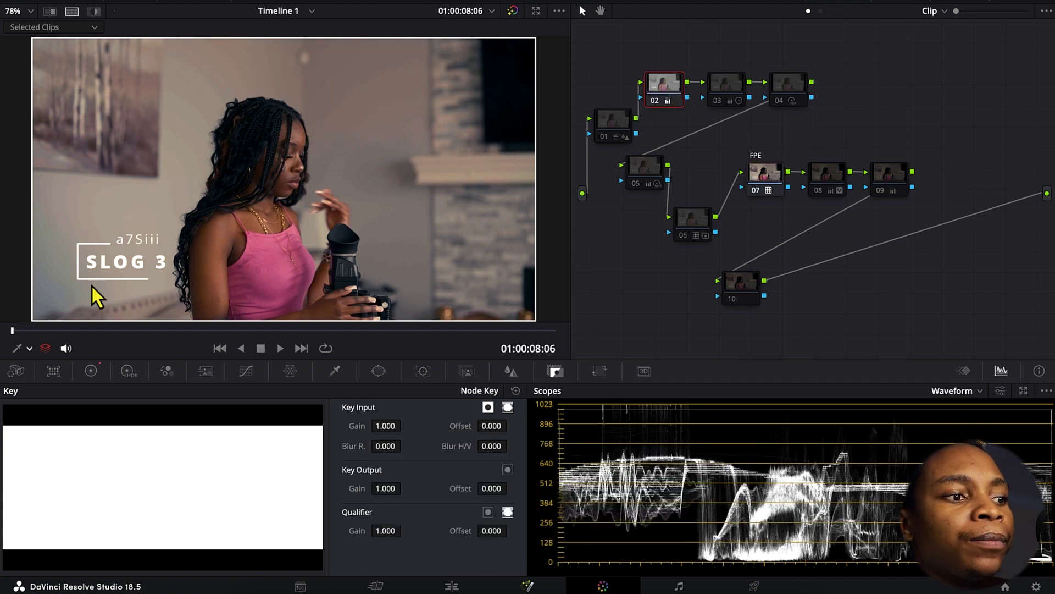
- With the primary color wheels shown, re-enable nodes 03 and 04, toggle split screen, and select node 06
click(89, 374)
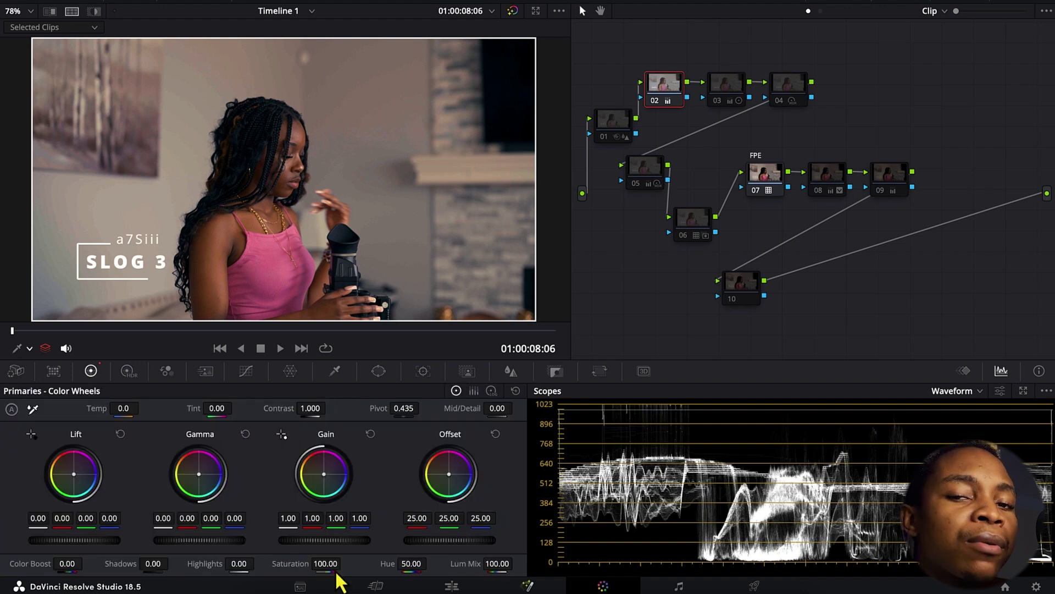
click(730, 97)
key(ctrl+d)
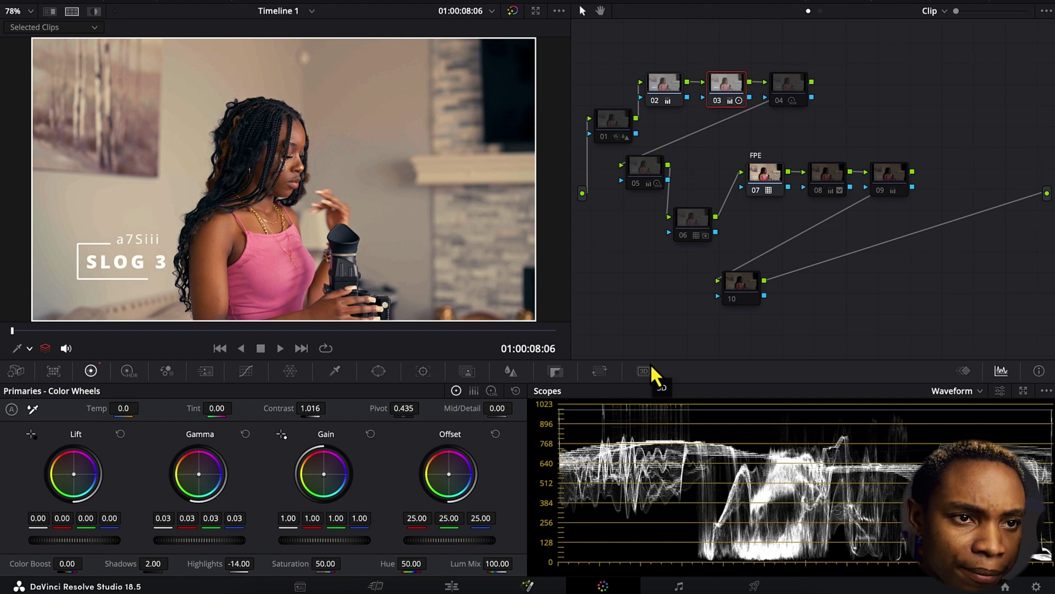
click(789, 87)
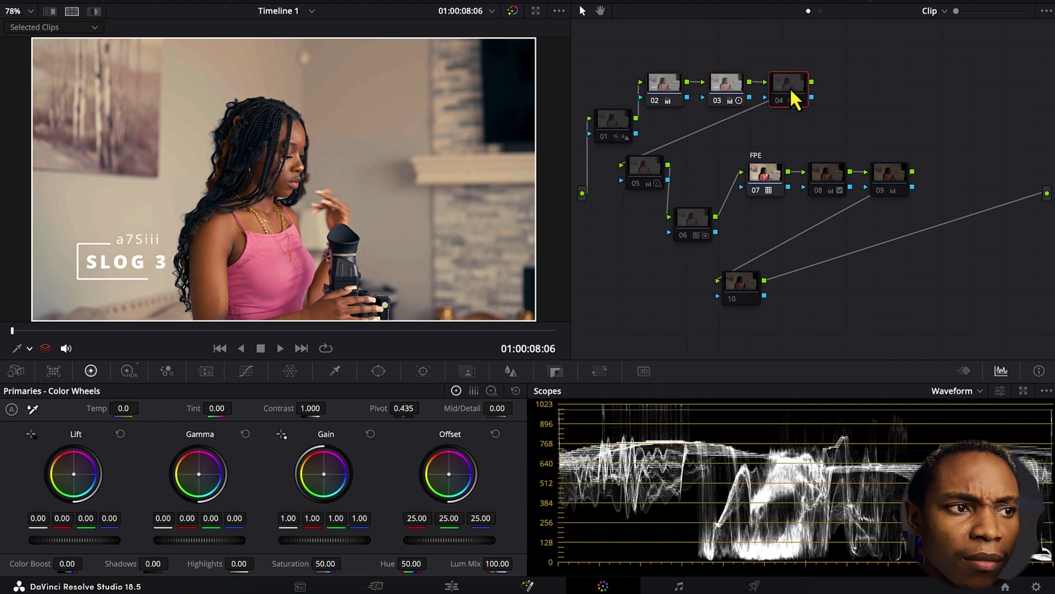
key(ctrl+d)
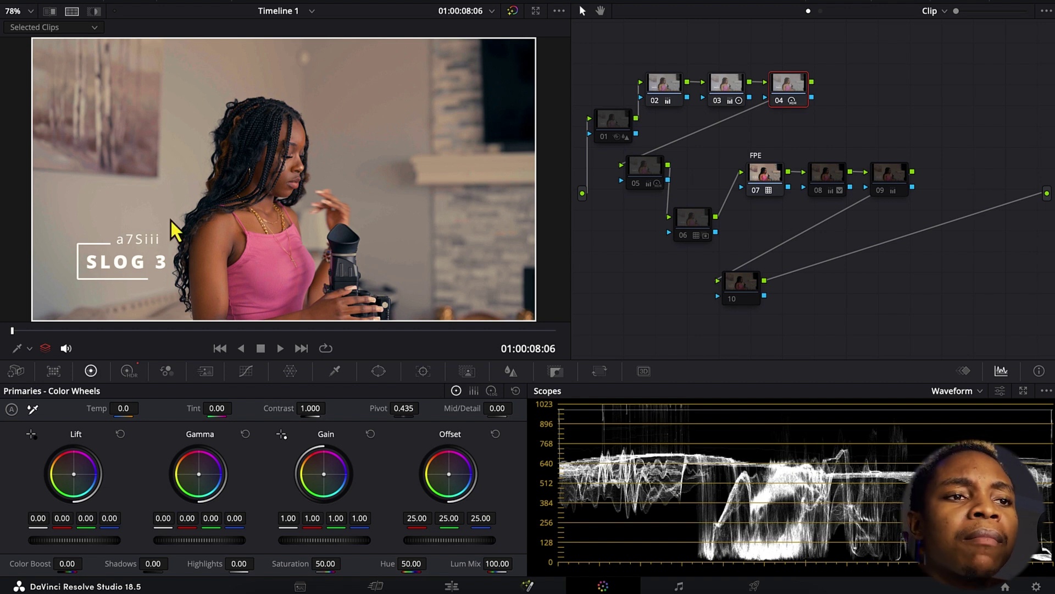
click(71, 13)
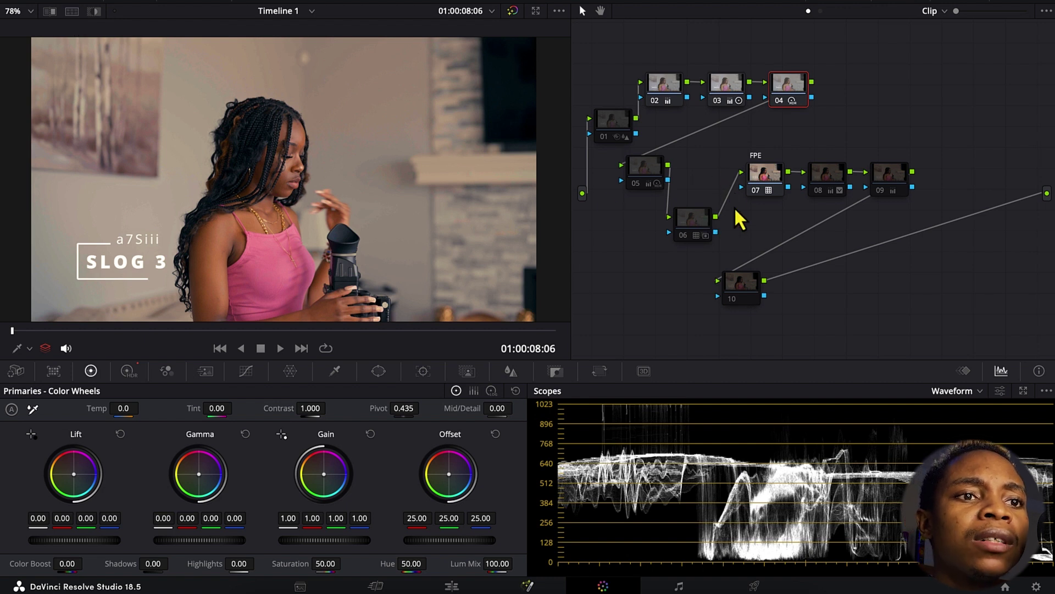
click(698, 221)
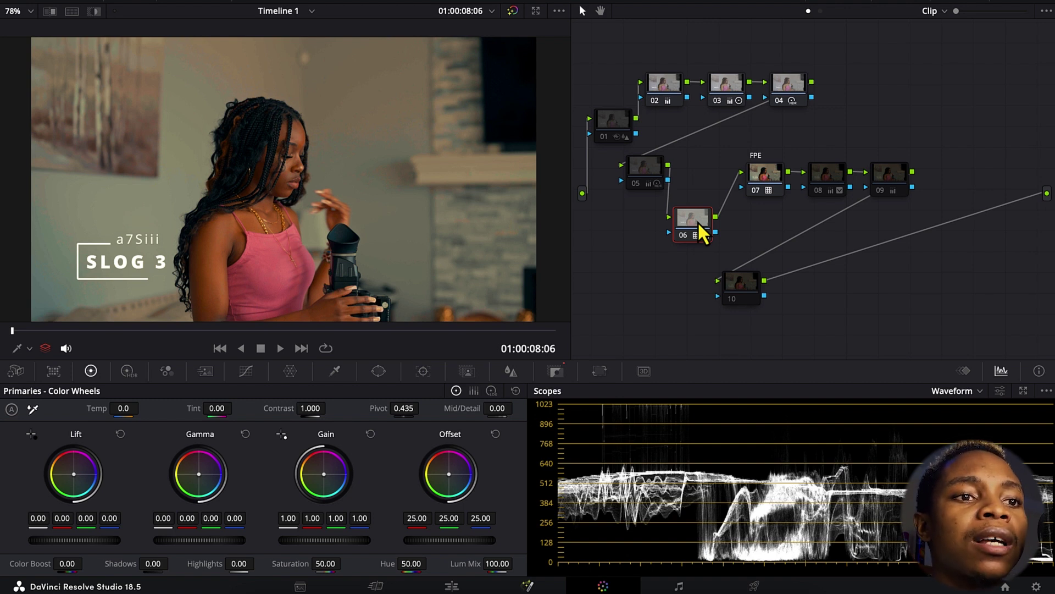
- Apply the DirectorQim Package Luts > Look DNA 'Look 15' LUT to node 06
right_click(698, 223)
mouse_move(757, 364)
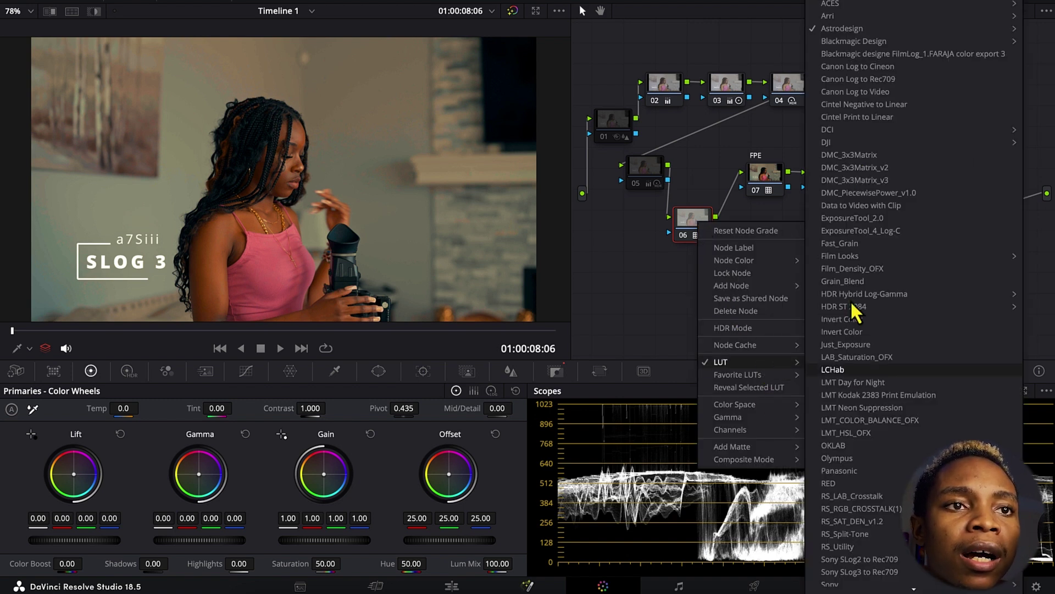
mouse_move(832, 28)
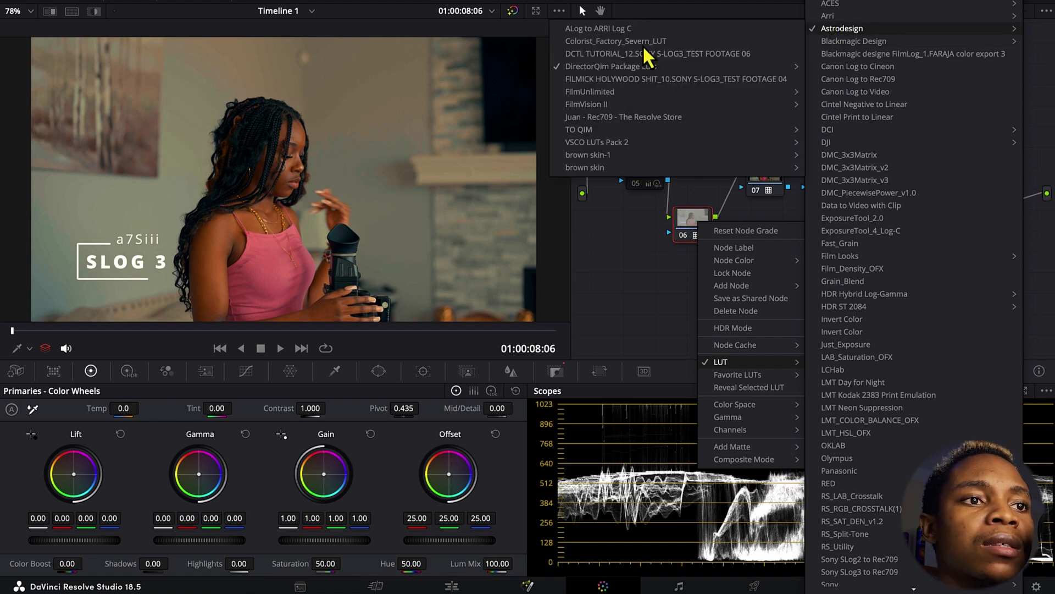
mouse_move(655, 64)
mouse_move(839, 73)
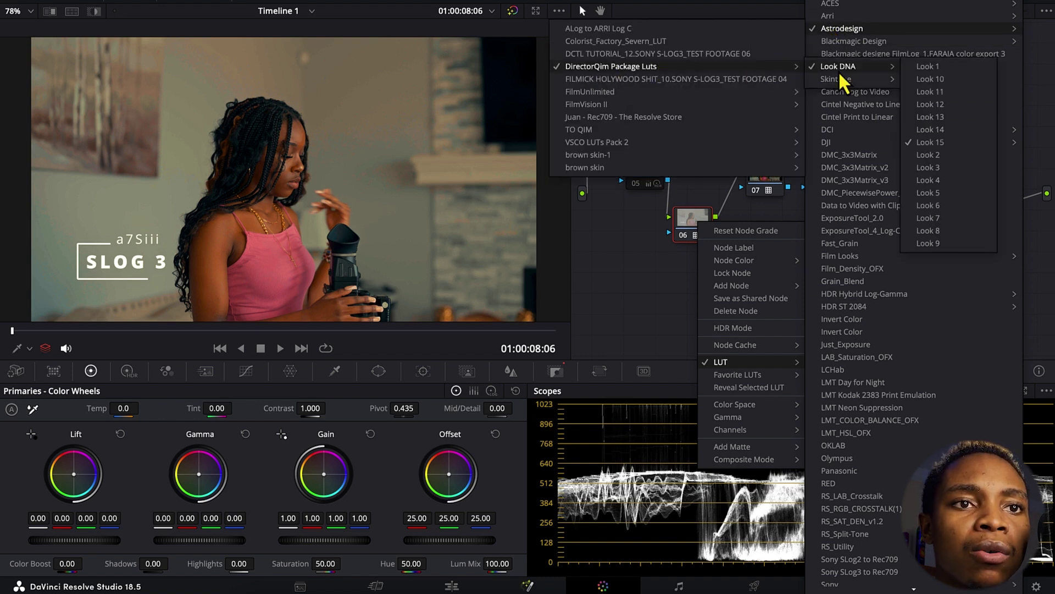
click(941, 144)
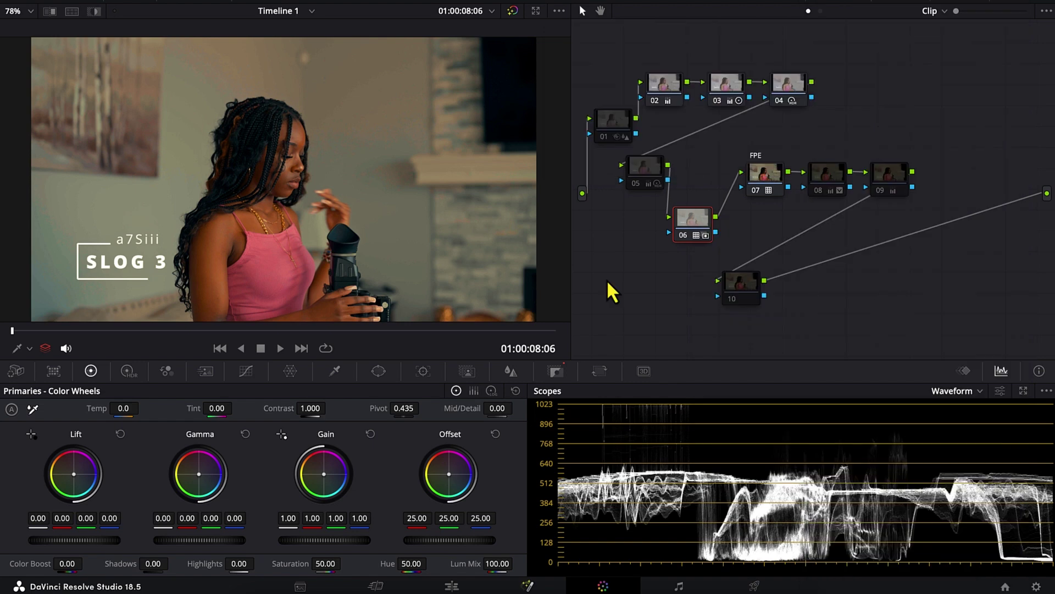
- Review nodes 05 and 08, cycling node 08's qualifier, wheels and Hue vs Sat before its custom curves
click(654, 166)
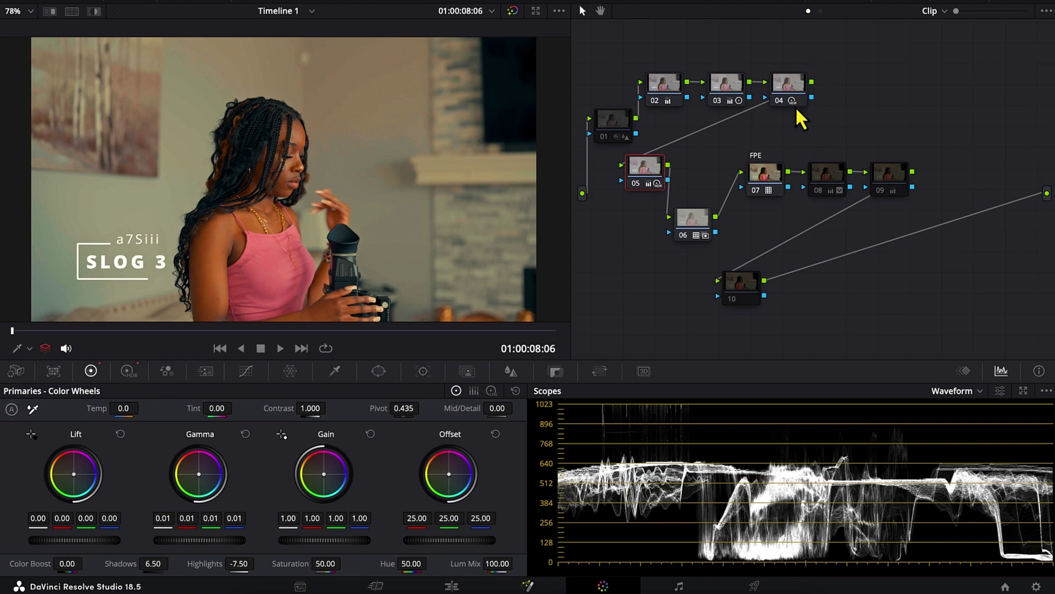
click(835, 175)
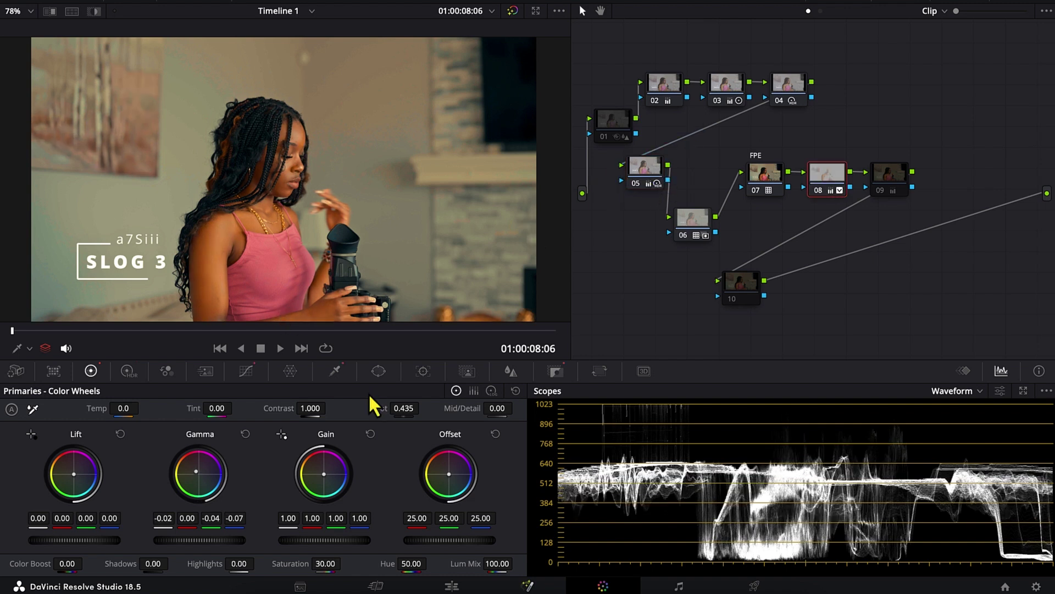
click(328, 373)
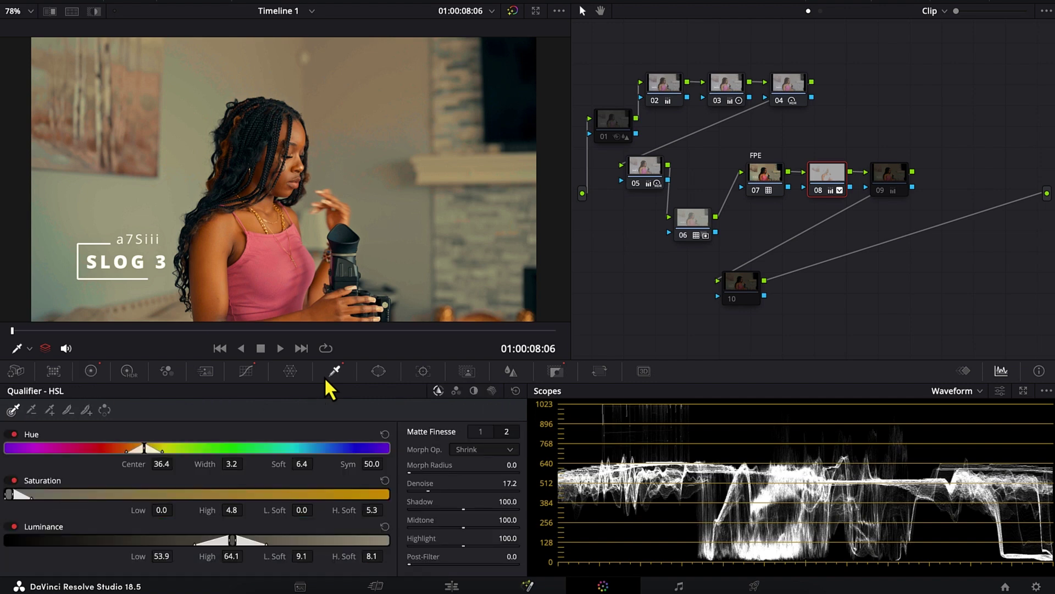
click(245, 370)
click(91, 371)
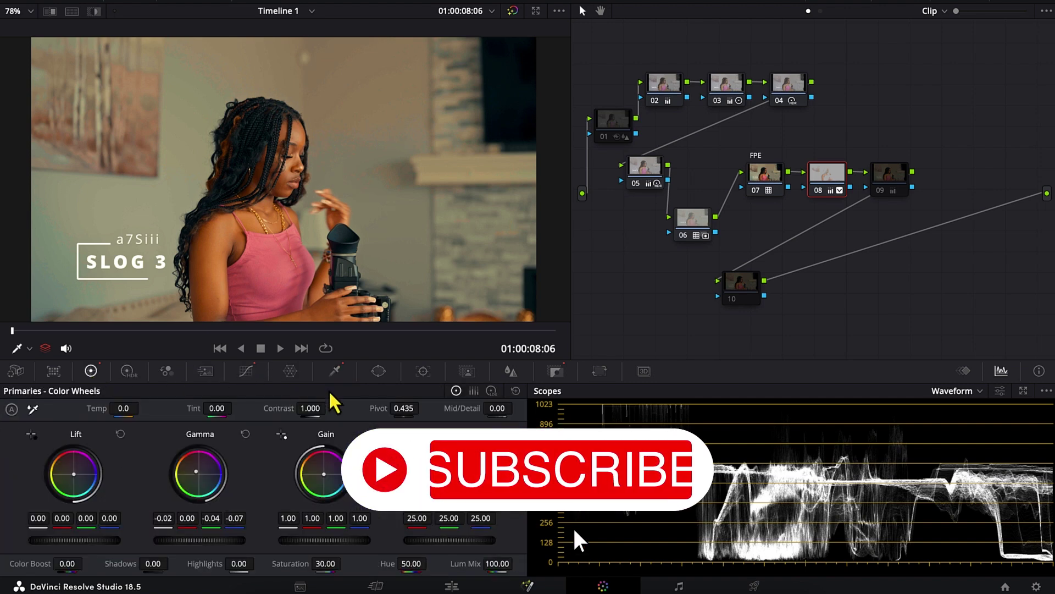
click(263, 372)
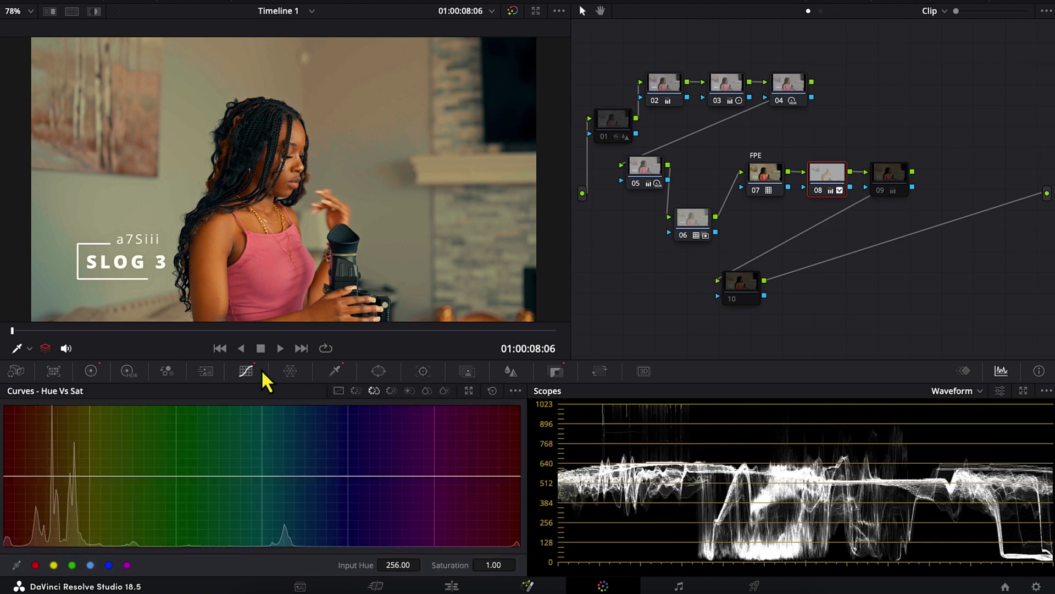
click(341, 392)
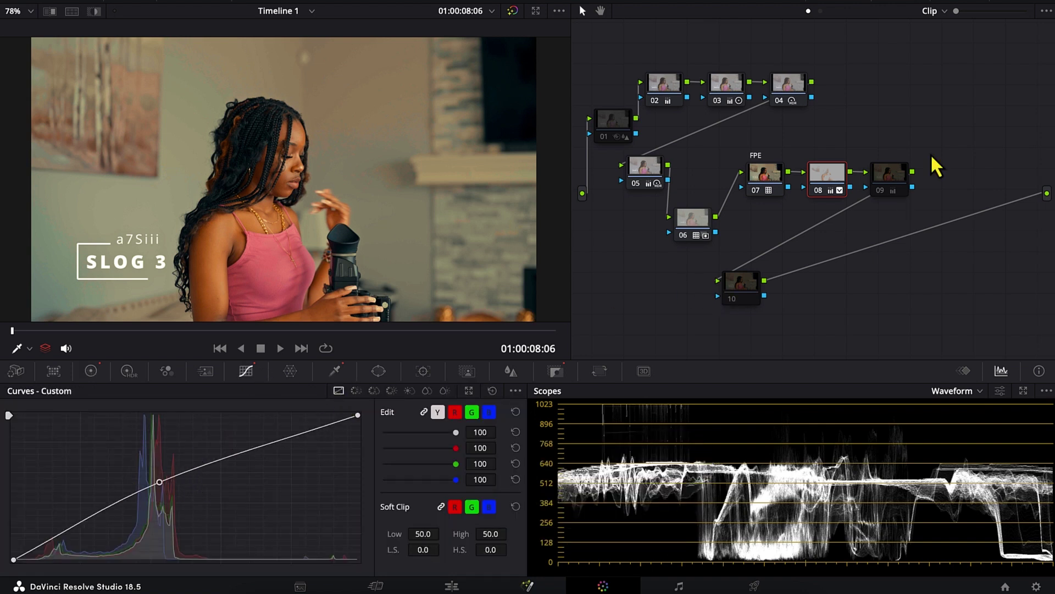
- Step through nodes 09, 01 and 10 with the primary color wheels displayed
click(895, 172)
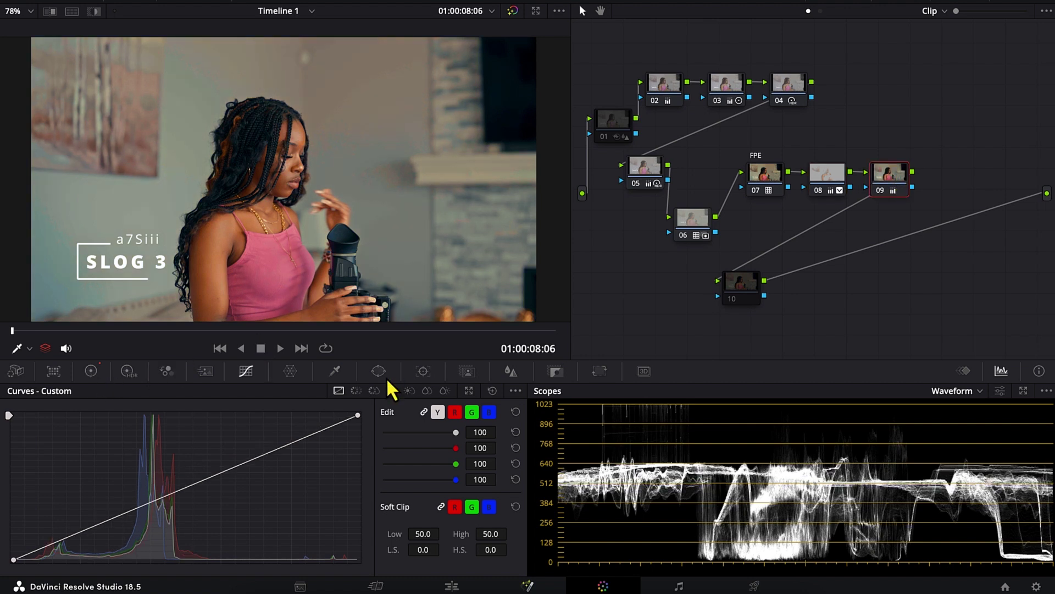
click(91, 371)
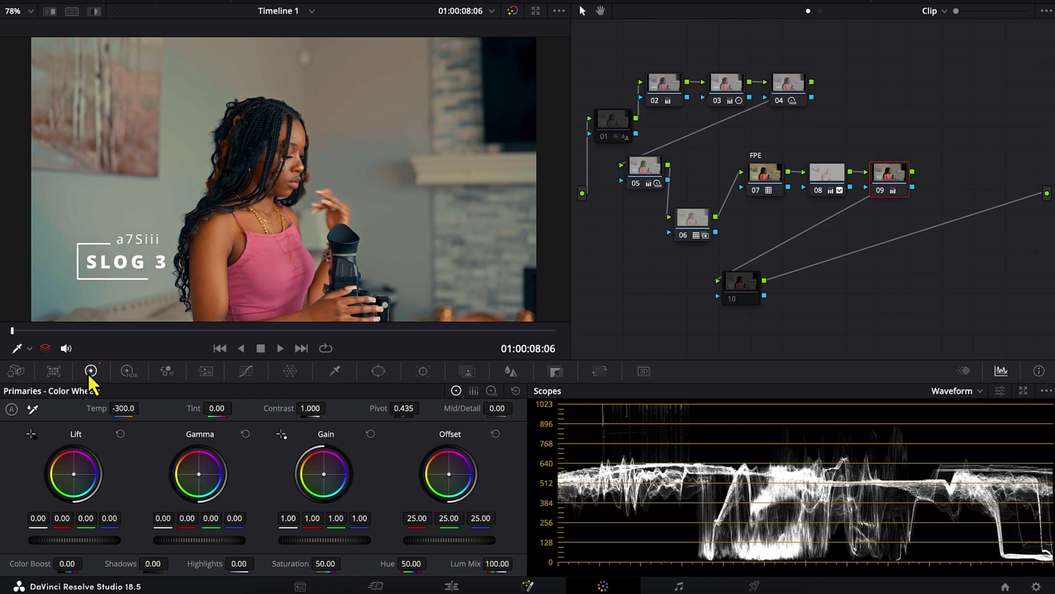
click(620, 141)
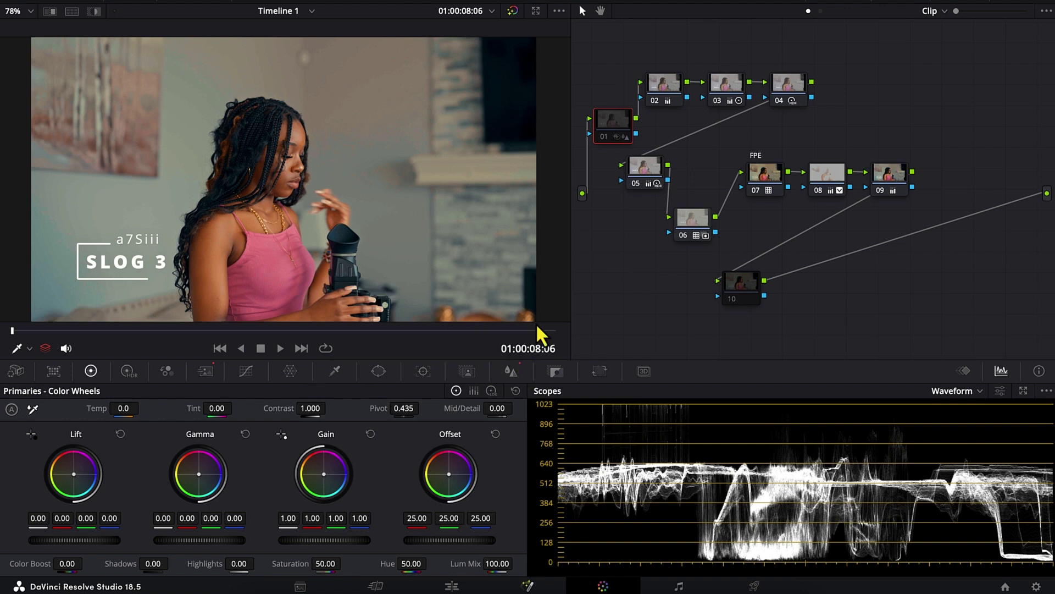
click(757, 283)
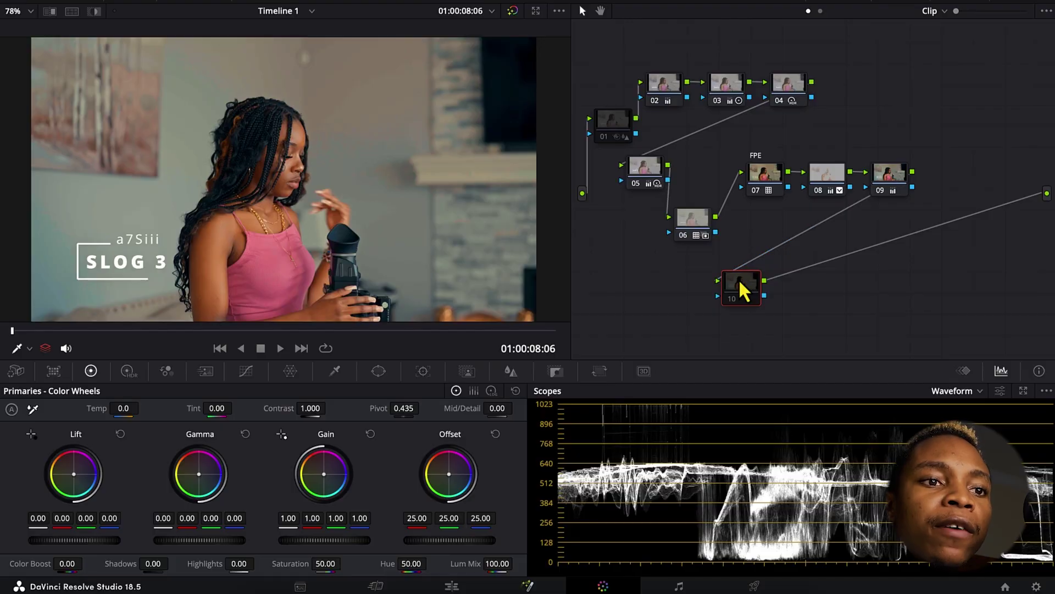
- Bring up node 10's options menu to reset its grade
right_click(740, 280)
- Reset node 10's grade and switch its colour space to HSV
click(767, 287)
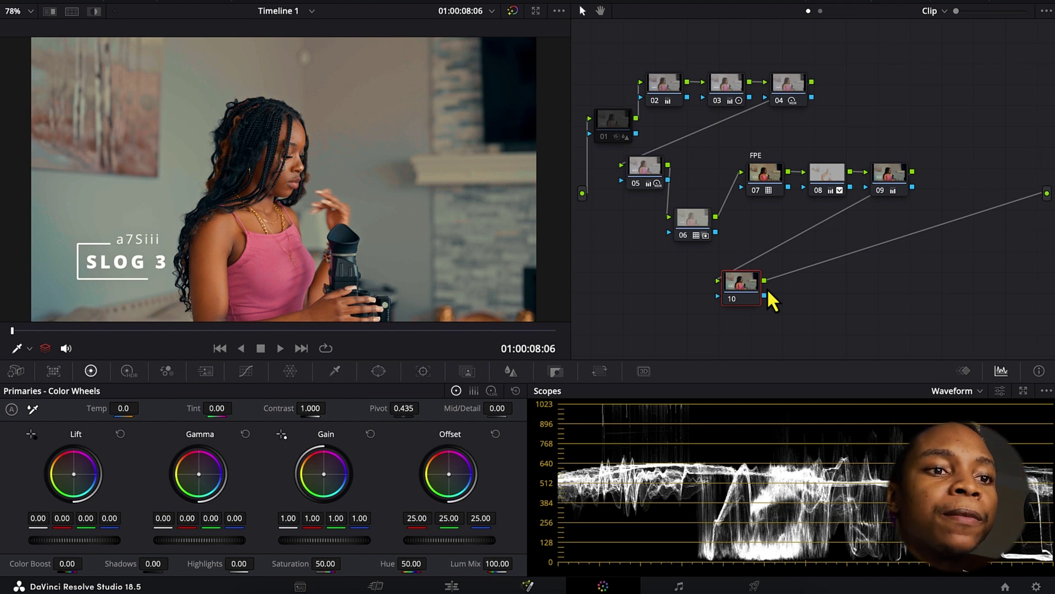
right_click(746, 291)
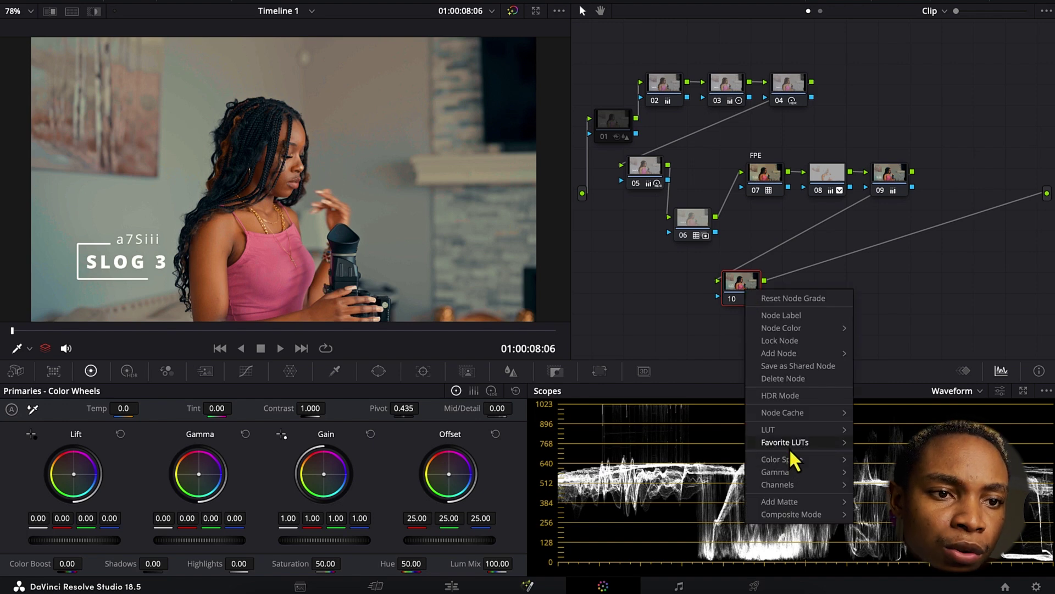
mouse_move(790, 462)
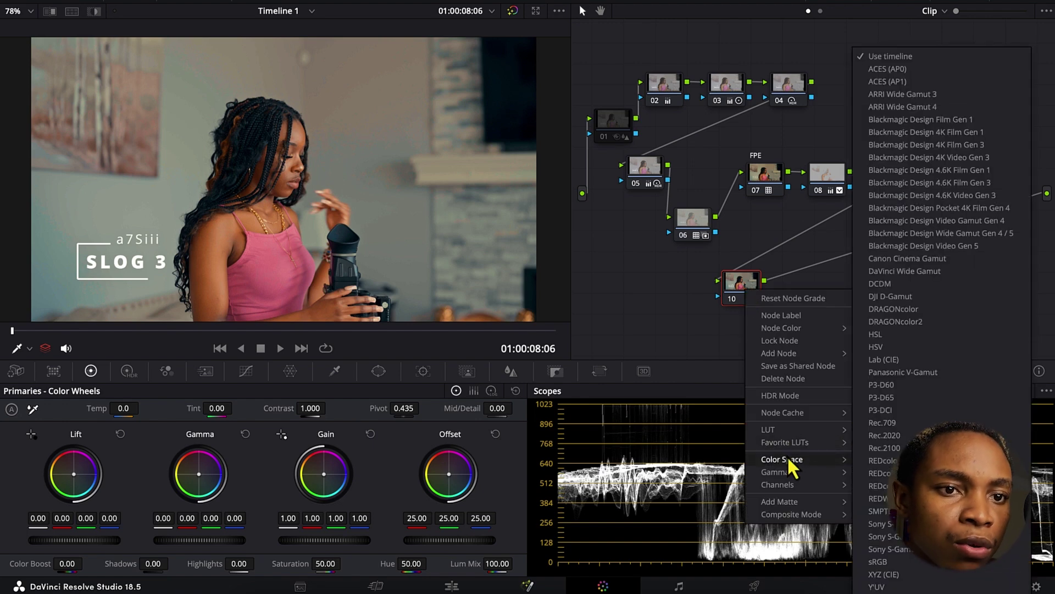
click(901, 348)
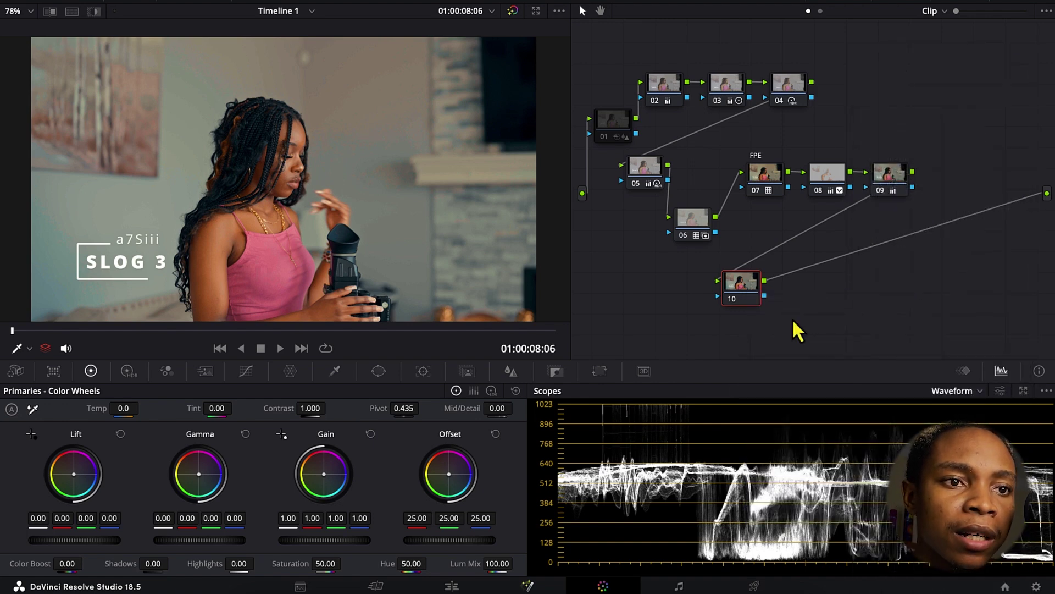
- Inspect node 10's Channels submenu in its options menu without changing anything
right_click(728, 287)
mouse_move(771, 485)
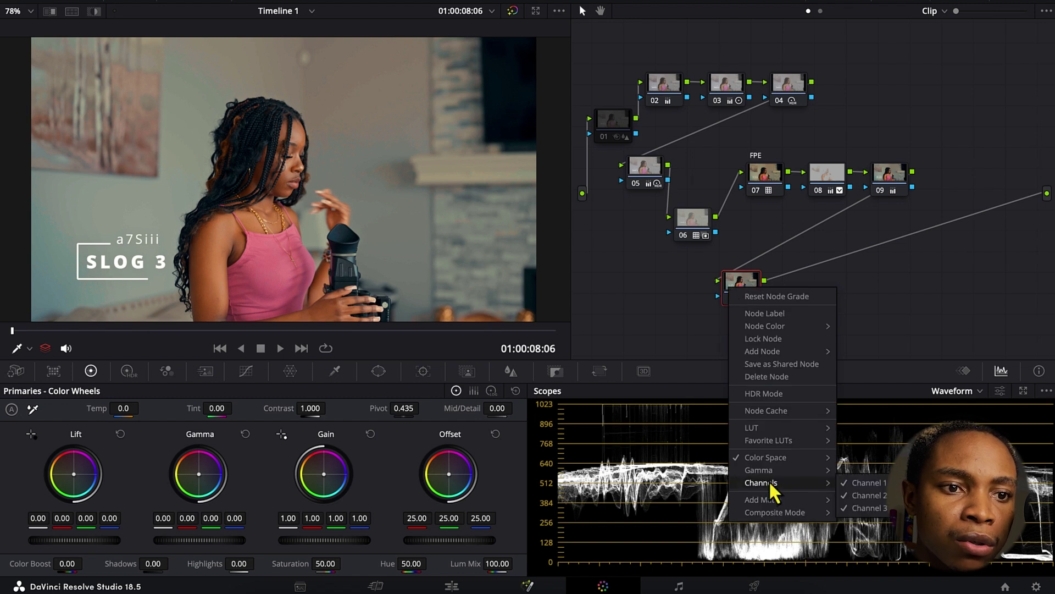
click(856, 484)
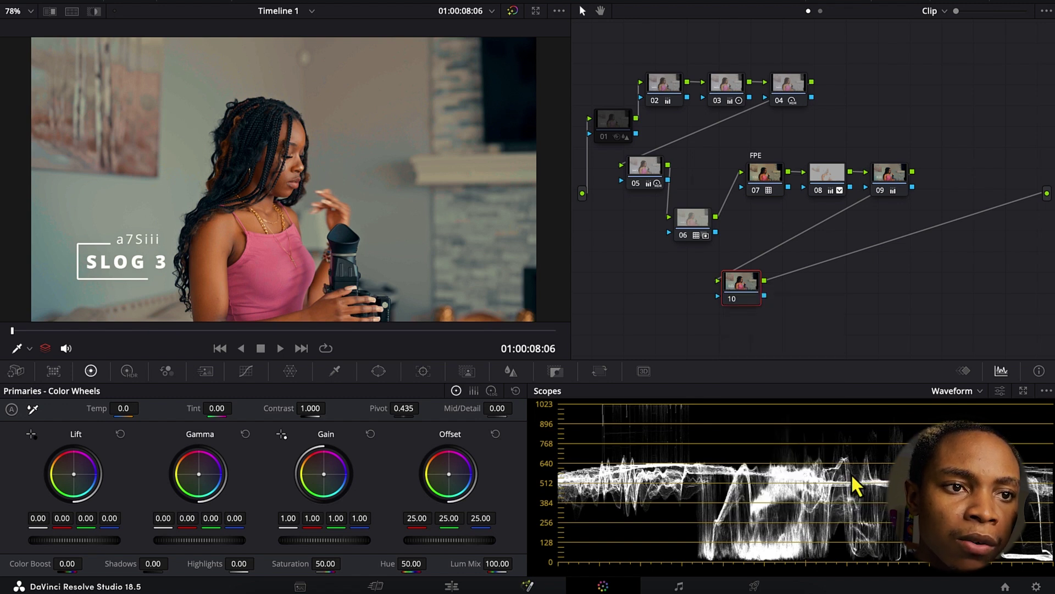
right_click(744, 293)
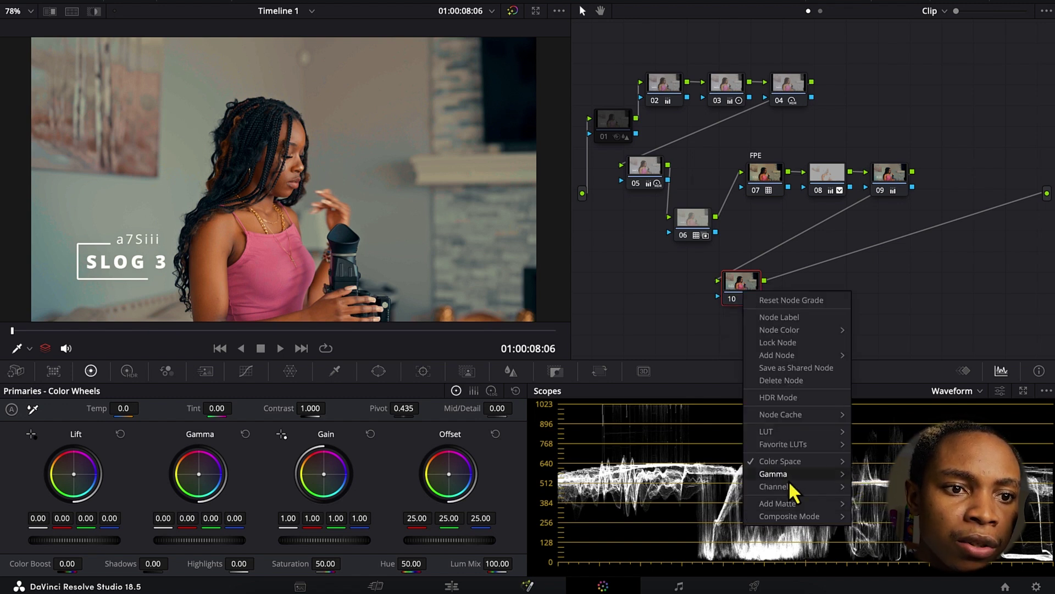
key(Escape)
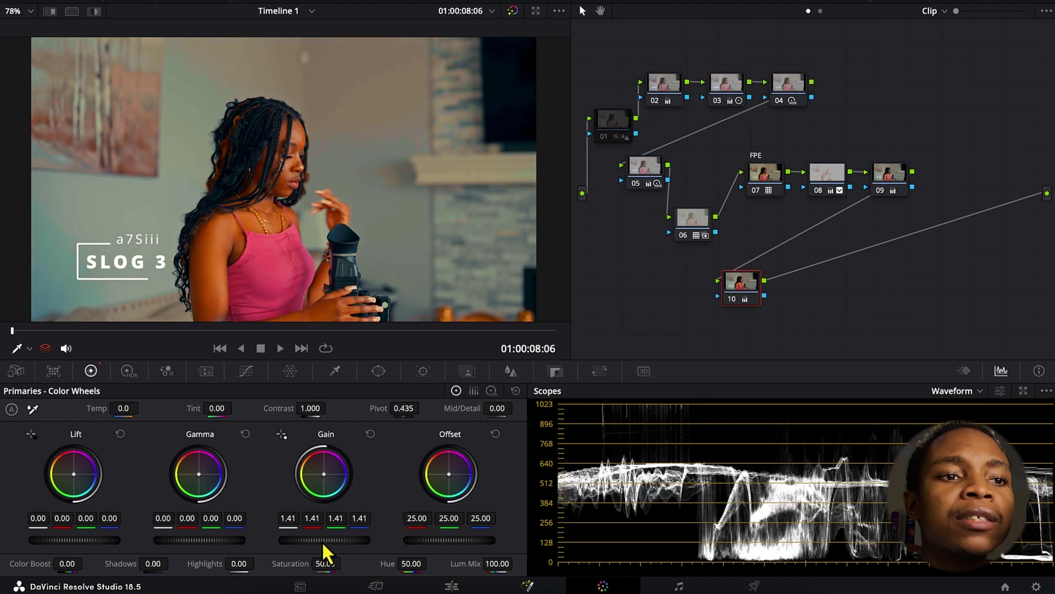
right_click(730, 296)
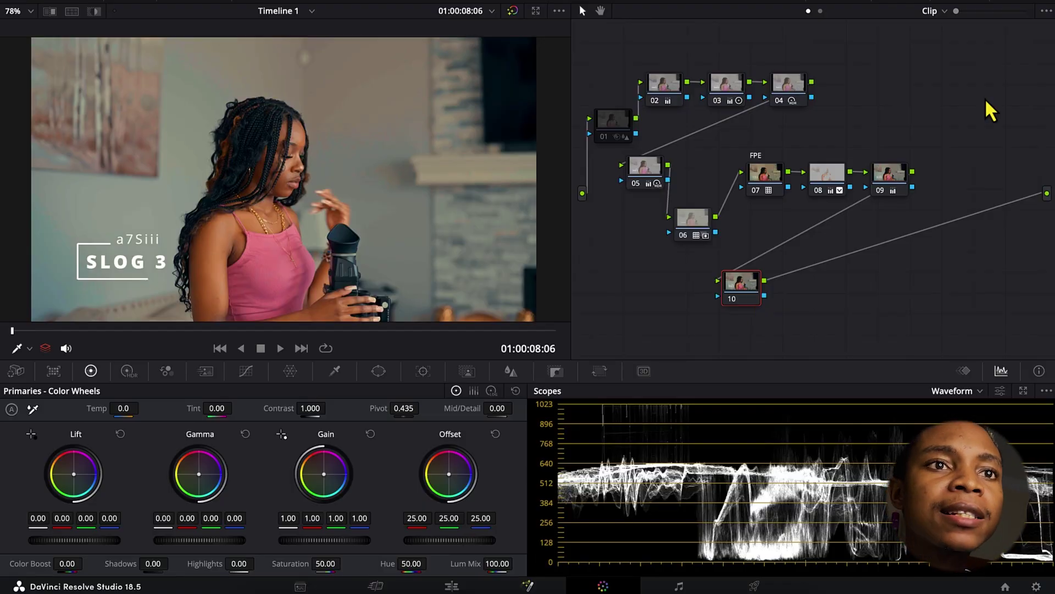
- Apply the DCTL effect to node 10 and choose Film_Density_OFX from the DCTL list
click(947, 2)
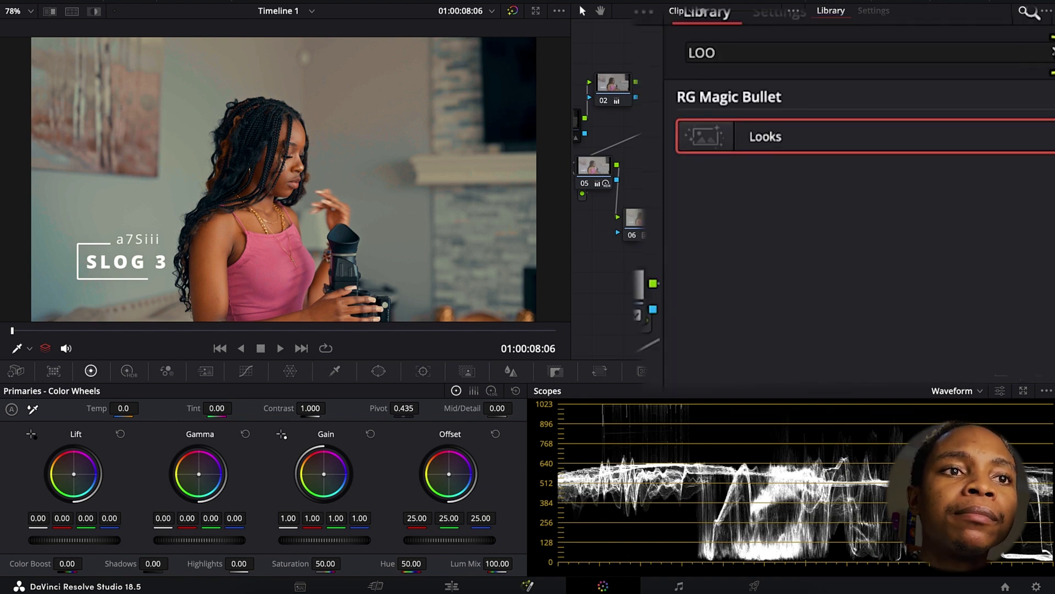
key(ctrl+a)
key(BackSpace)
text(c)
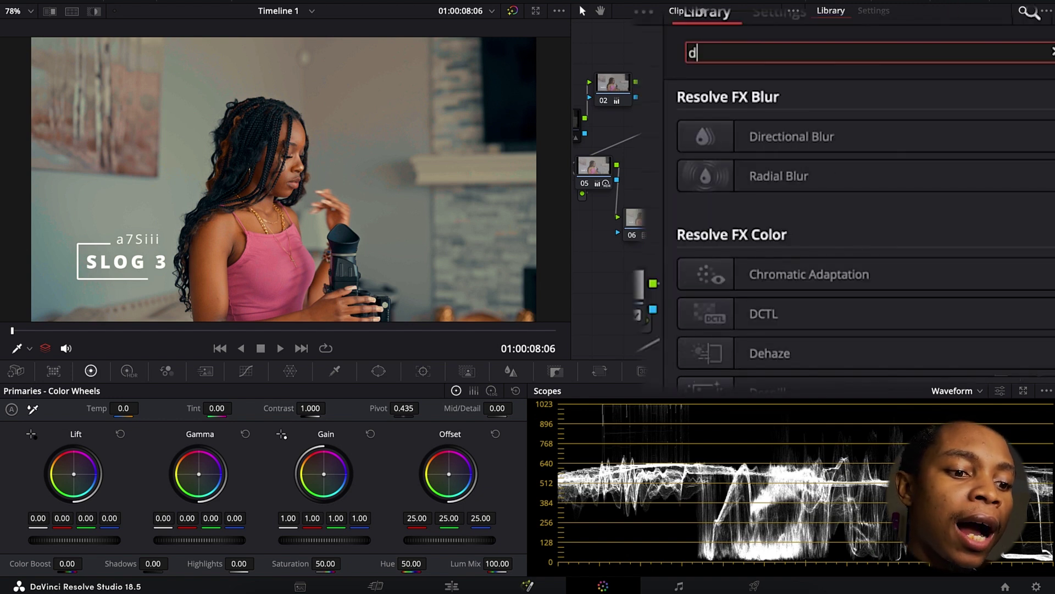
text(ctl)
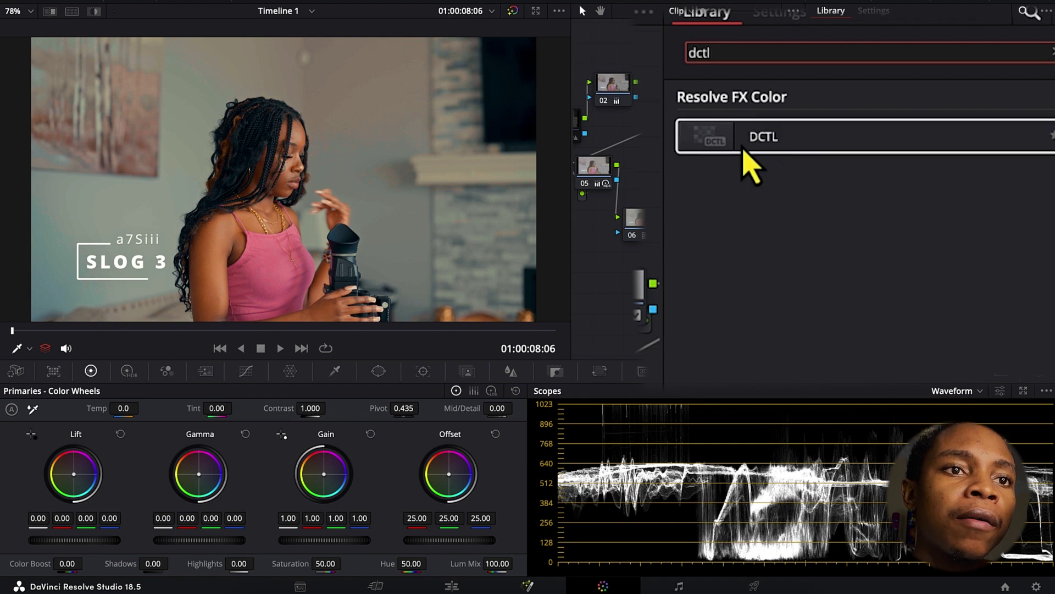
drag(747, 156, 695, 294)
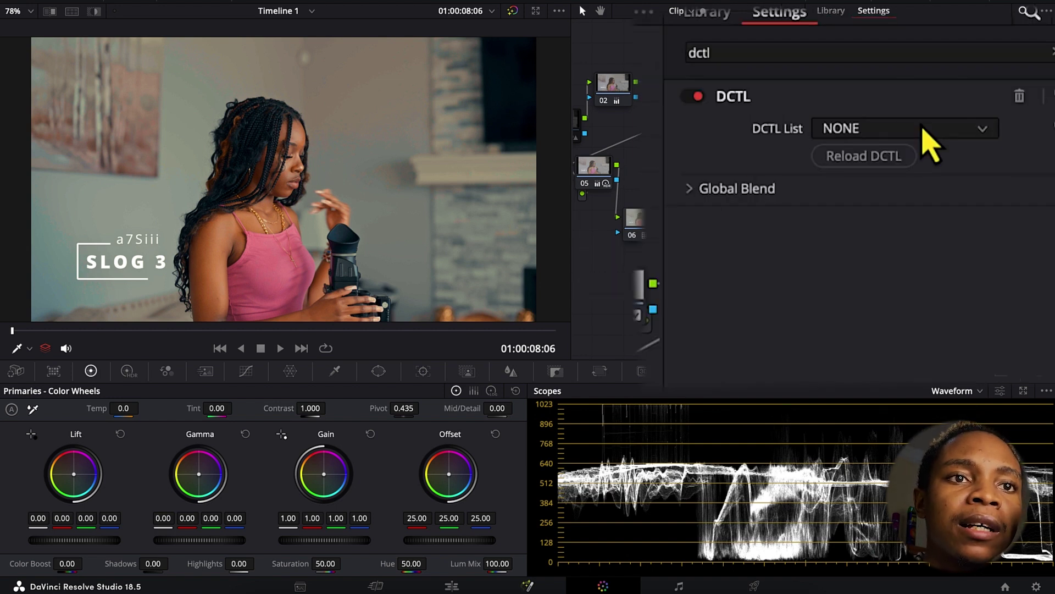
click(932, 84)
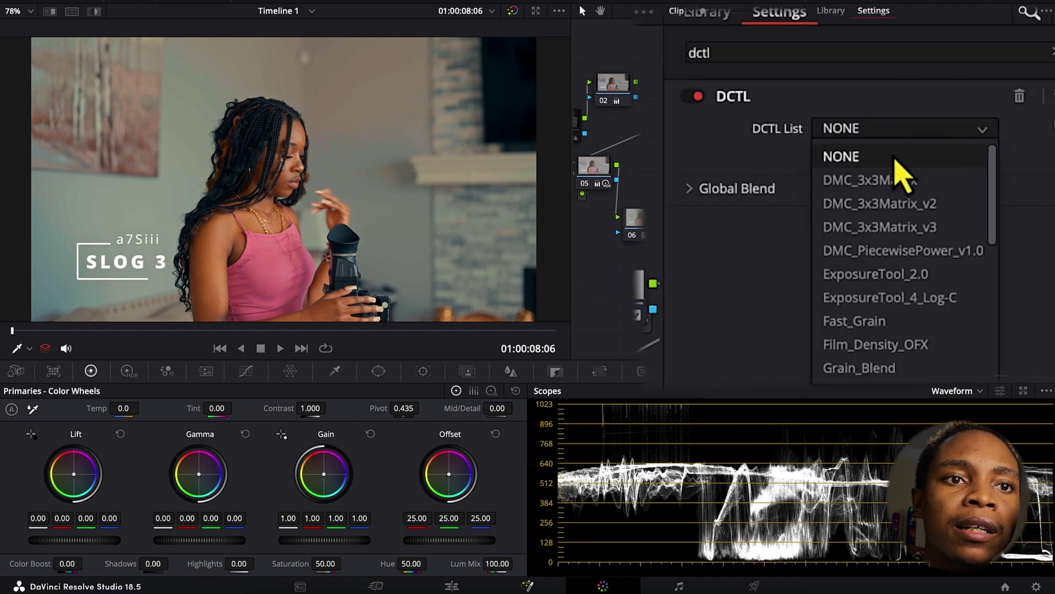
click(887, 352)
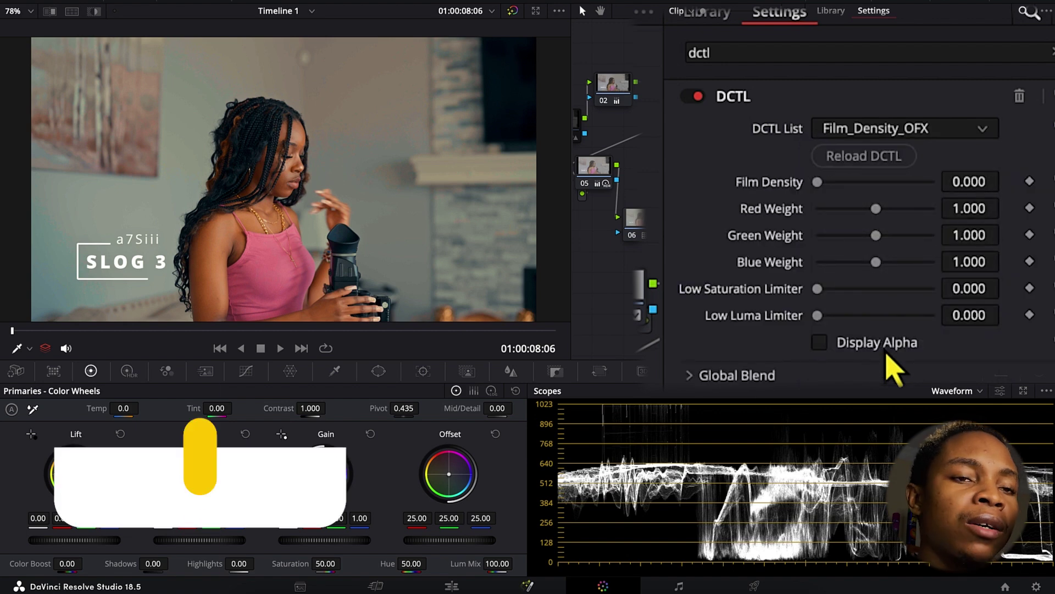
- Set red weight 1.560 and blue 0.642, settling the film density around 1.4
drag(838, 189, 928, 183)
drag(877, 214, 902, 237)
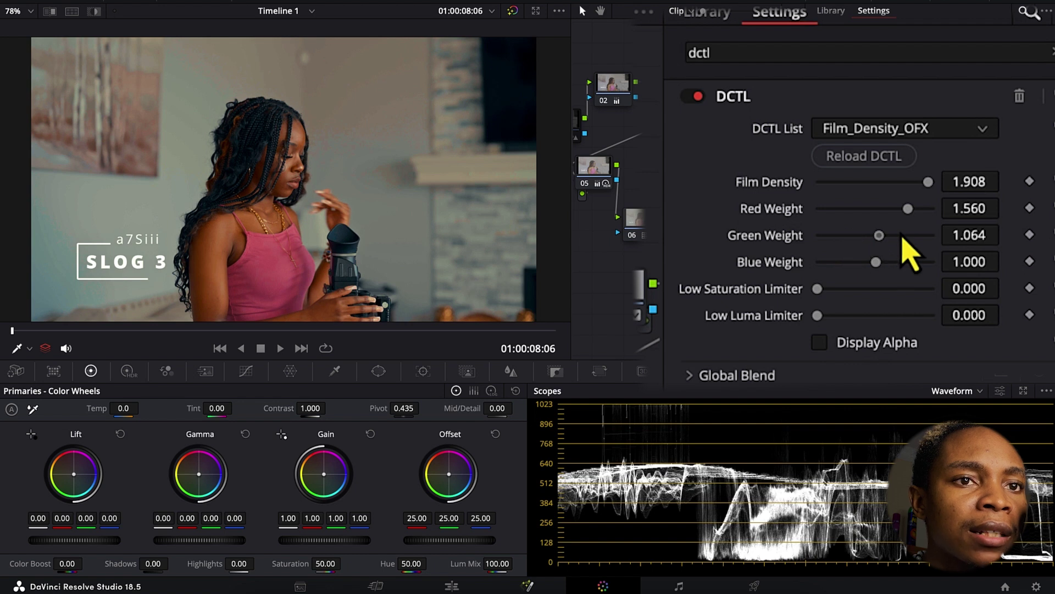
drag(873, 272, 856, 272)
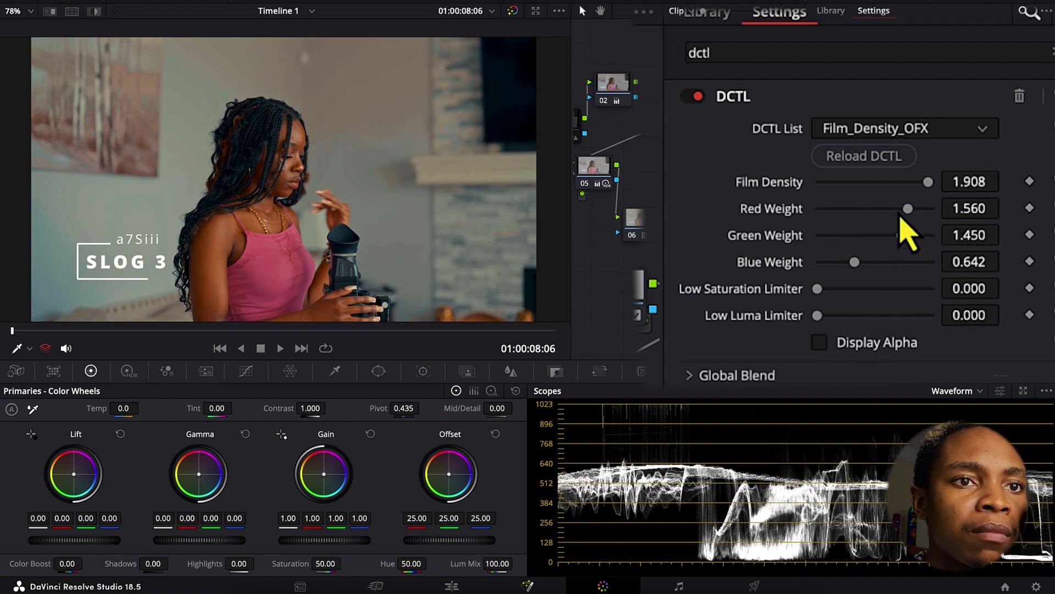
drag(923, 191, 900, 190)
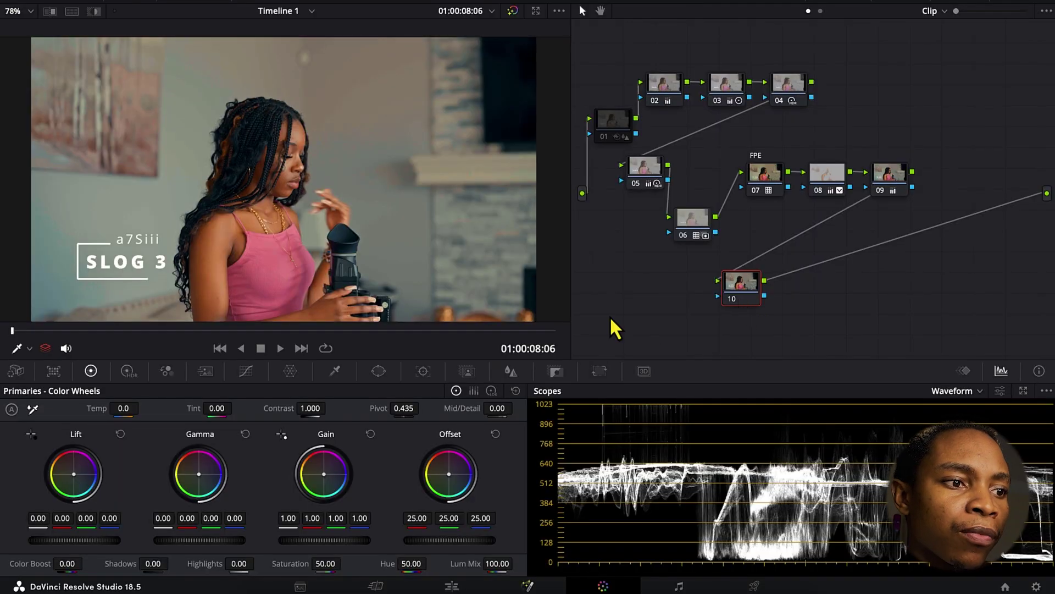
- Make node 10's RGB mixer monochrome and set the node's composite mode to Luminosity
click(166, 371)
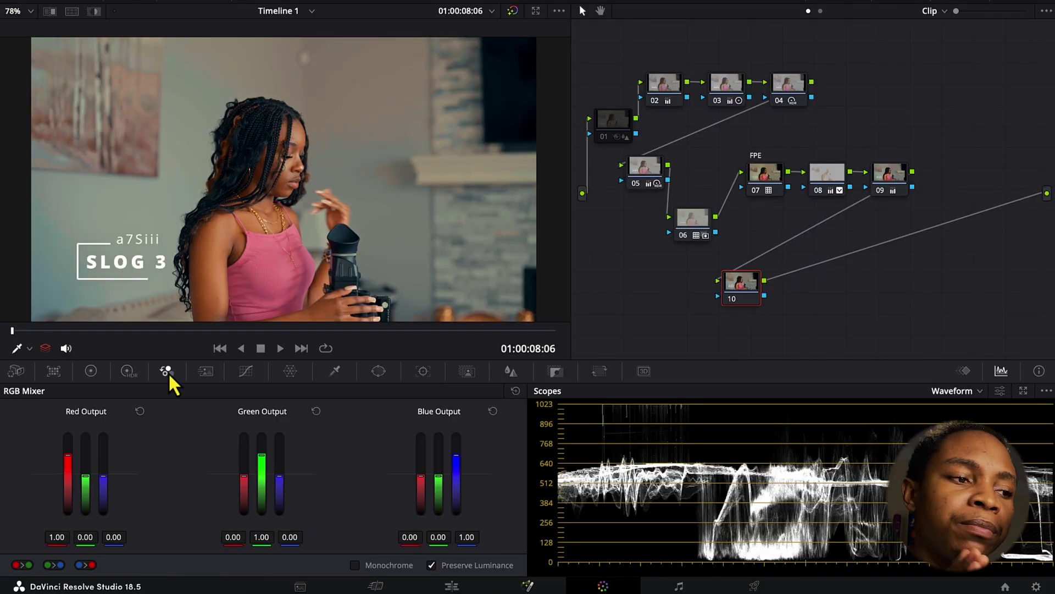
click(356, 566)
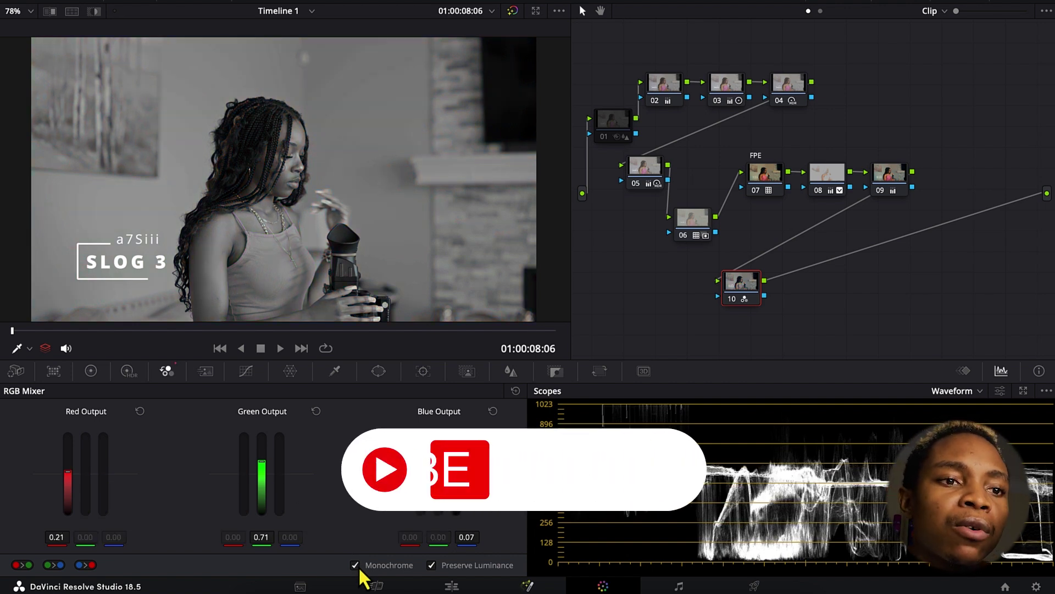
right_click(747, 294)
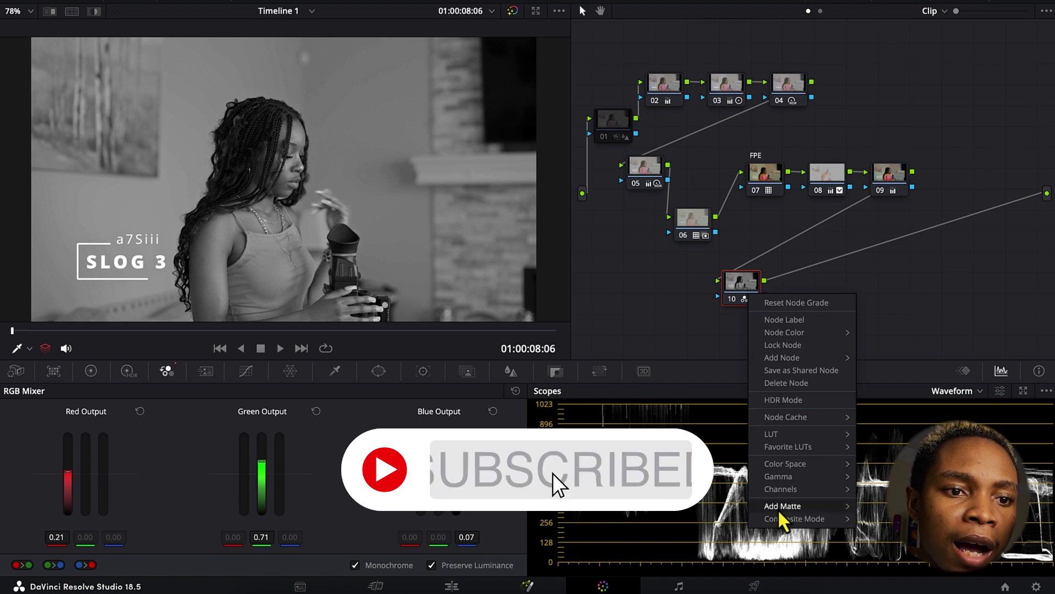
mouse_move(783, 524)
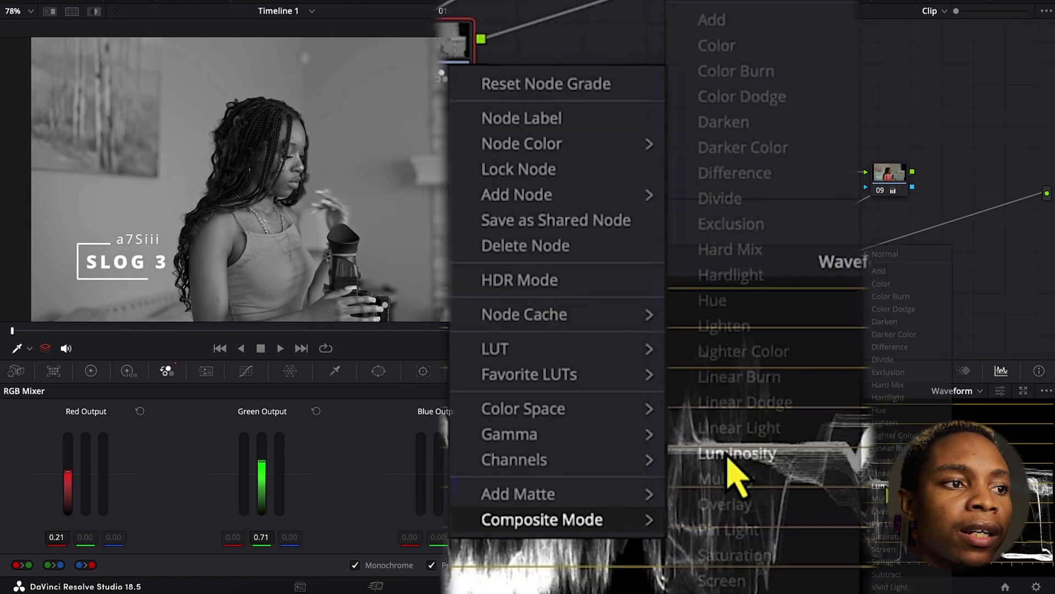
click(881, 485)
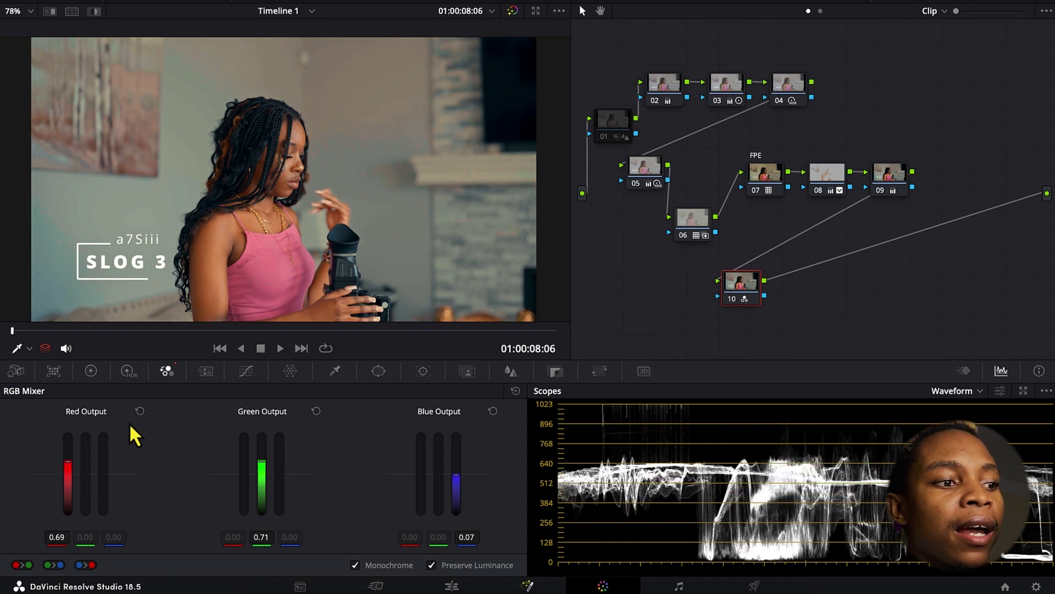
- Drop node 10's red mix to -0.21 and blue to -0.08, then bypass the node to compare
drag(68, 461, 76, 466)
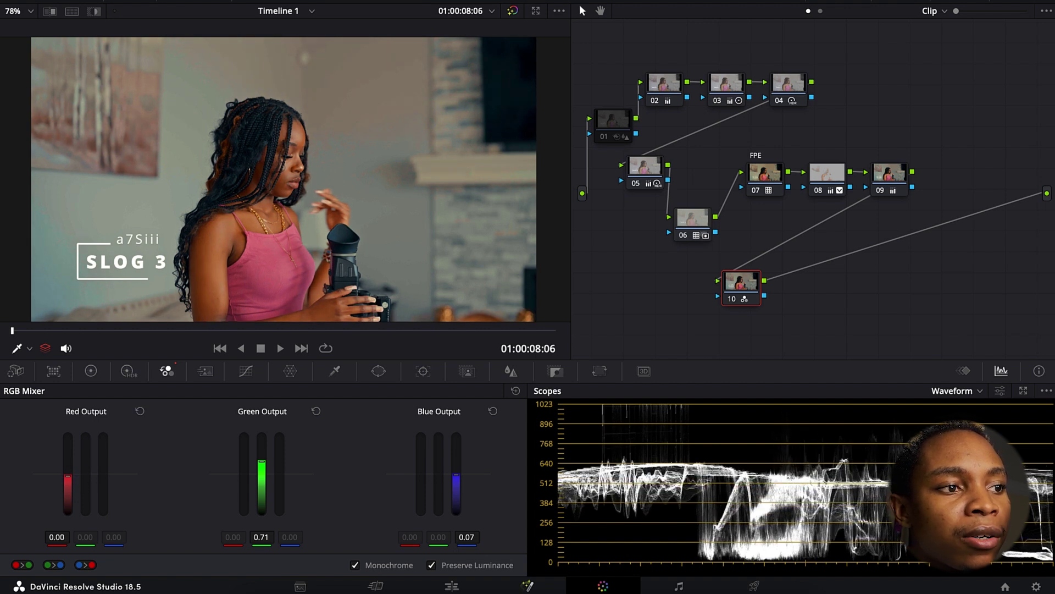
drag(68, 476, 69, 479)
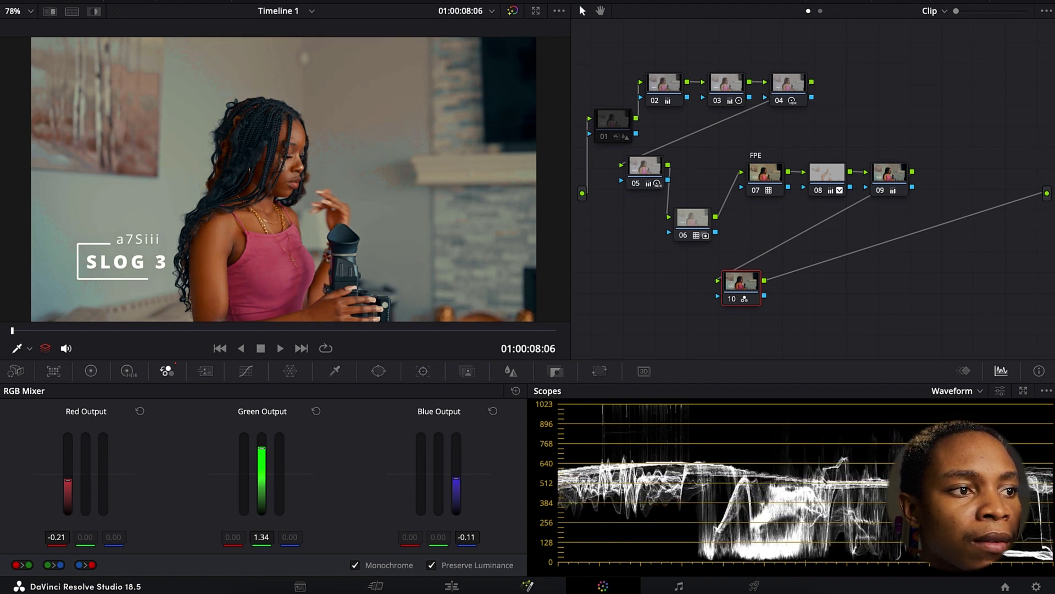
drag(456, 480, 455, 475)
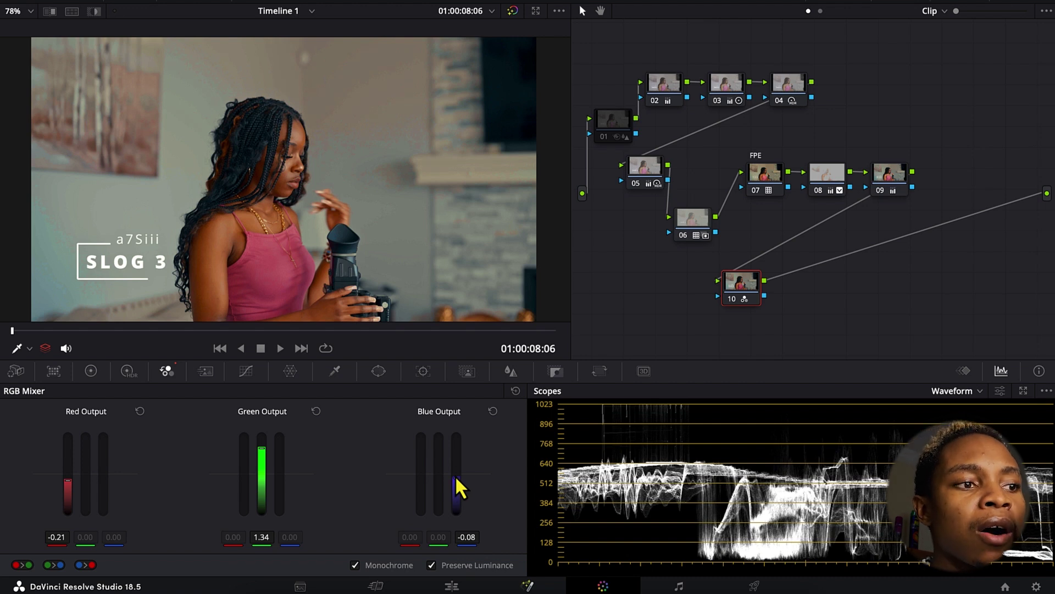
key(ctrl+d)
key(ctrl+d)
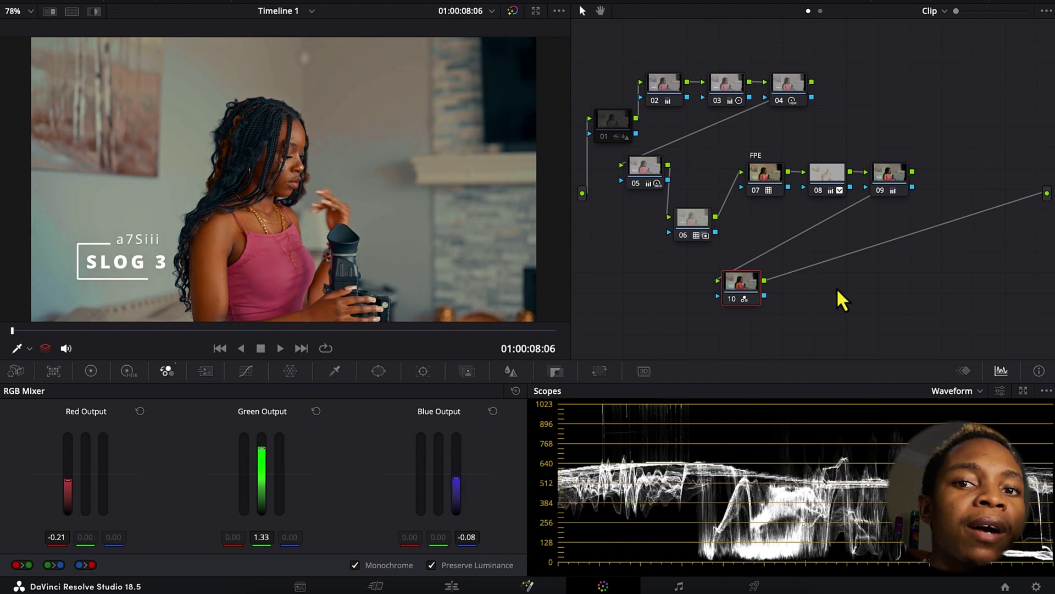
right_click(746, 291)
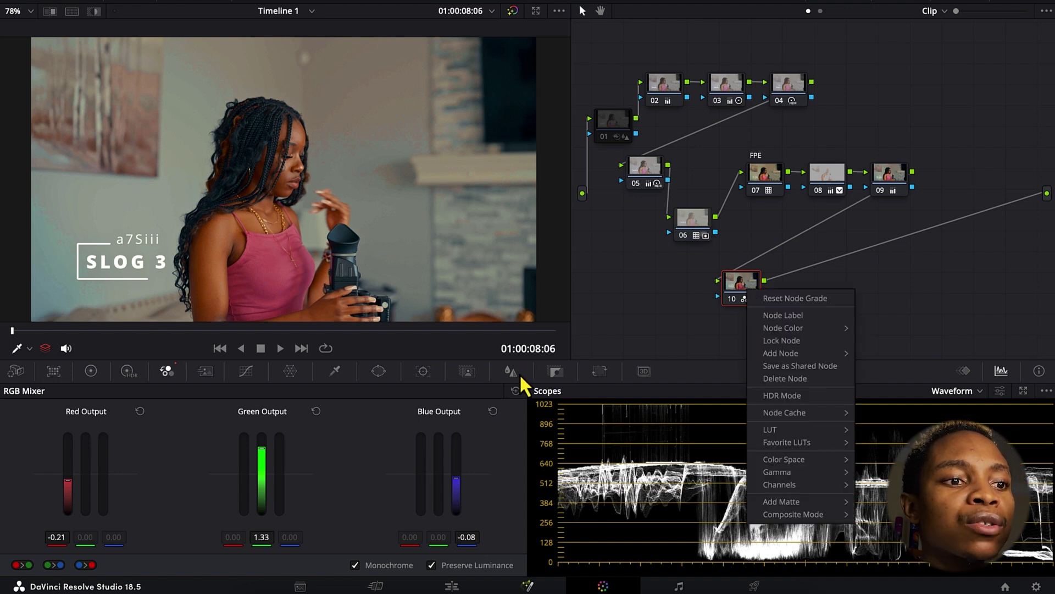
- Reset node 10's RGB Mixer to default weights and fine-tune blue to 0.52
click(515, 389)
click(515, 389)
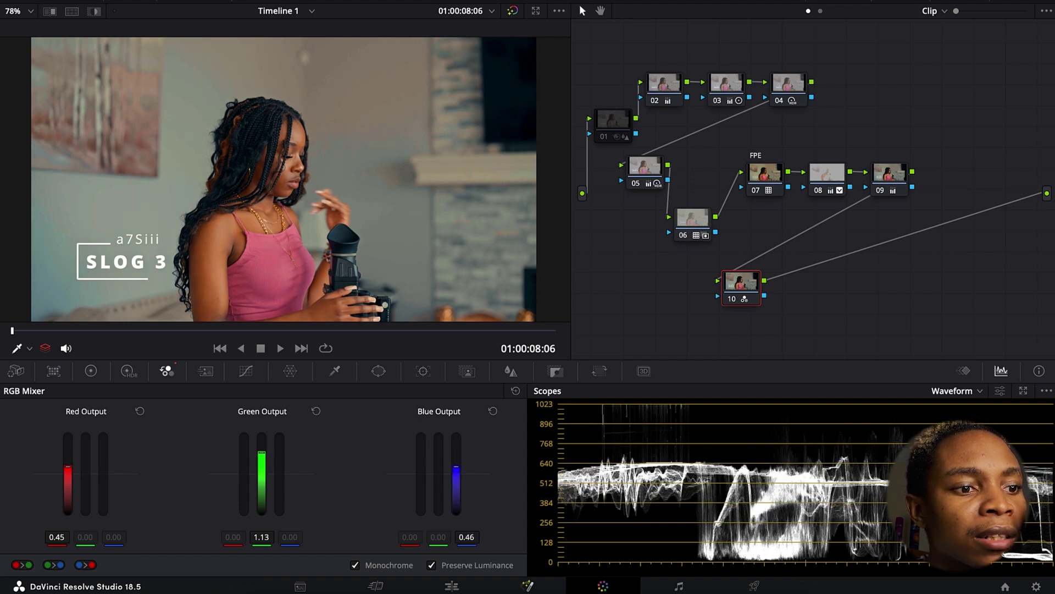
drag(467, 537, 471, 537)
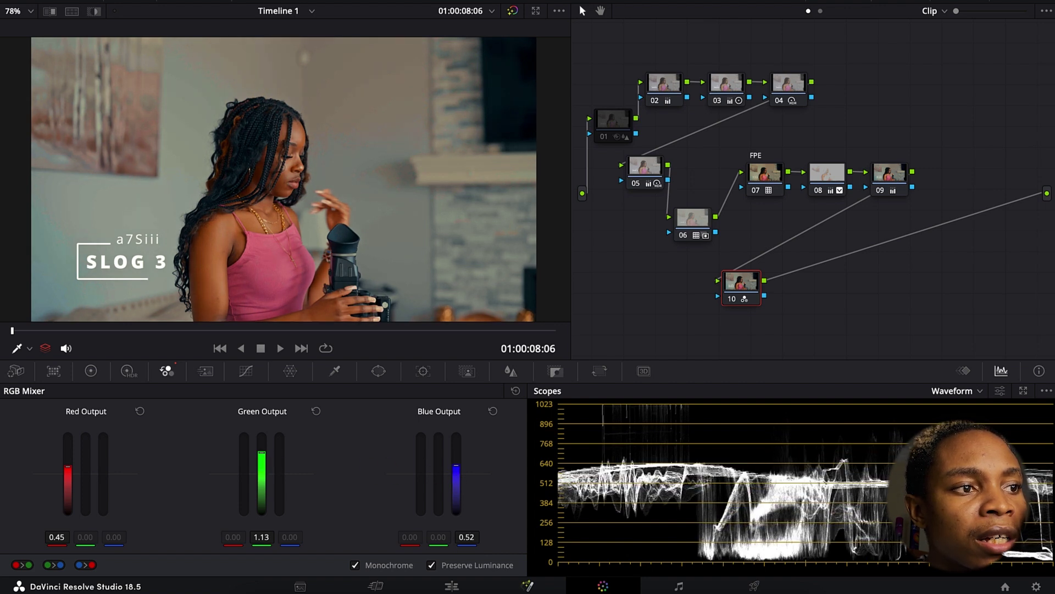
drag(467, 537, 464, 537)
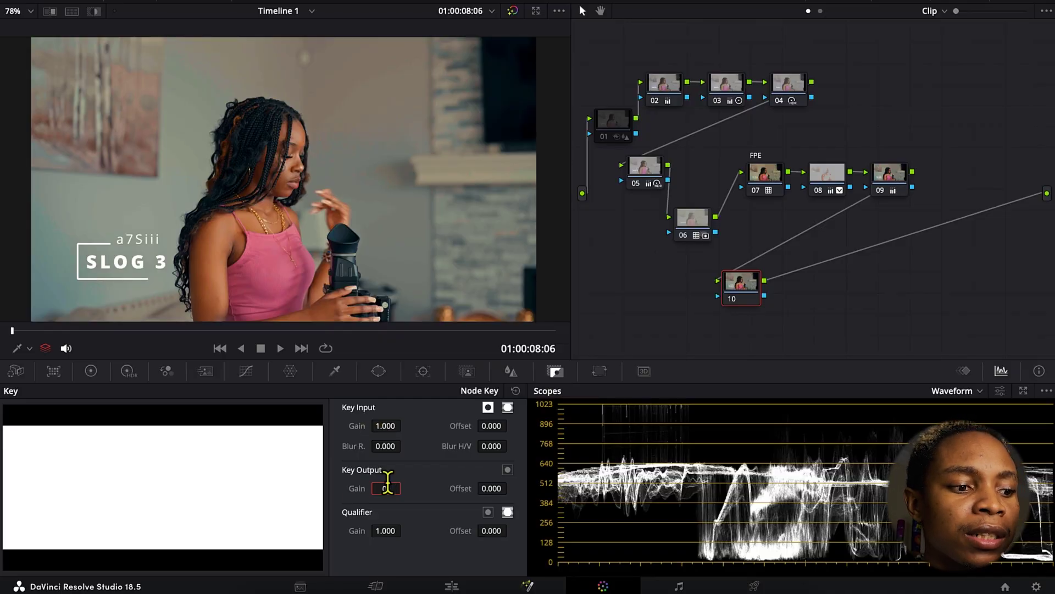
- Confirm node 10's Key Output Gain at 0.150, leaving the node menu unchanged
key(Return)
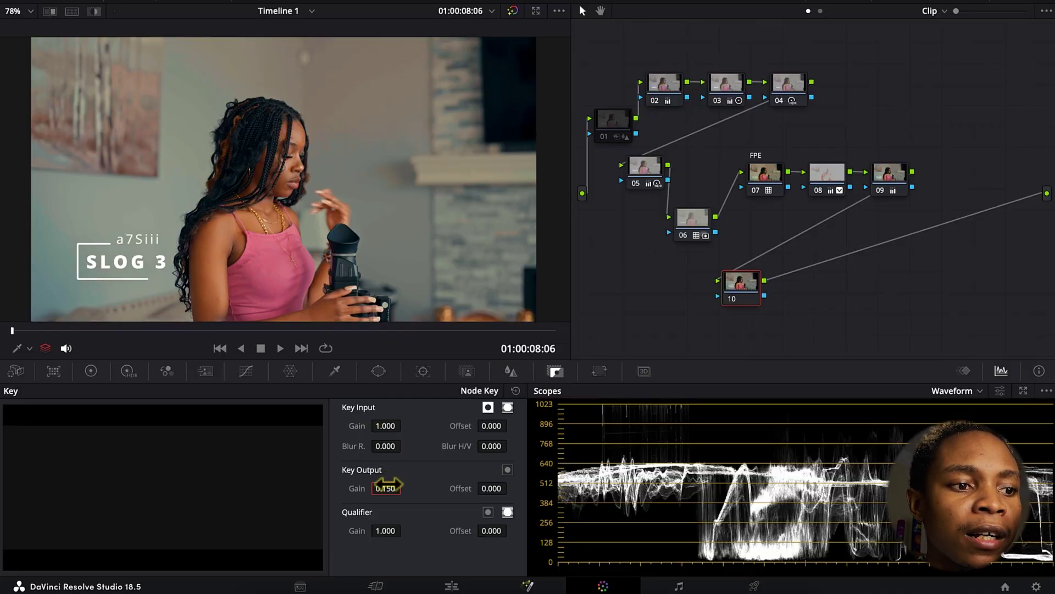
right_click(747, 282)
mouse_move(800, 438)
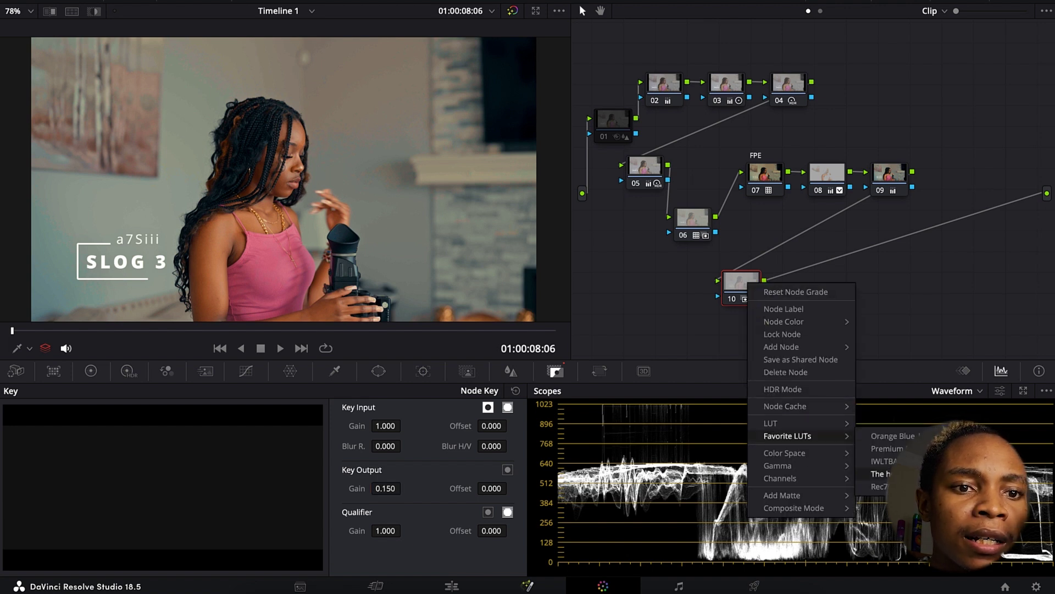
key(Escape)
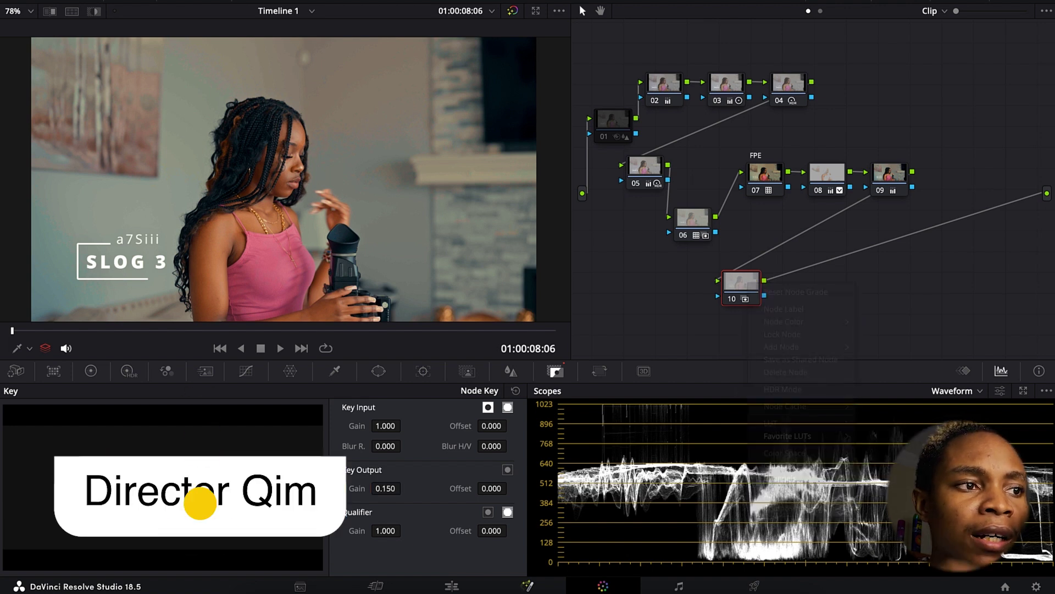